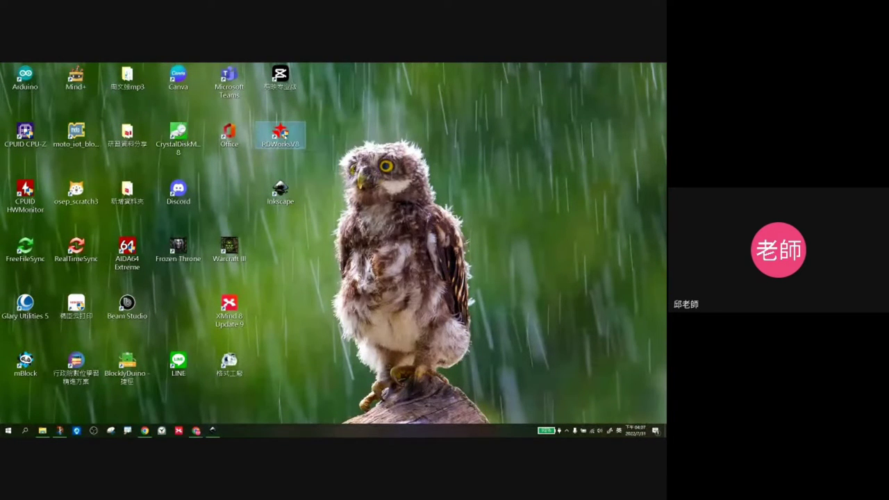
Launch RDWorks V8, switch to Inkscape and select the large Hello Kitty head path.
{"action": "left_click", "coordinate": [315, 301]}
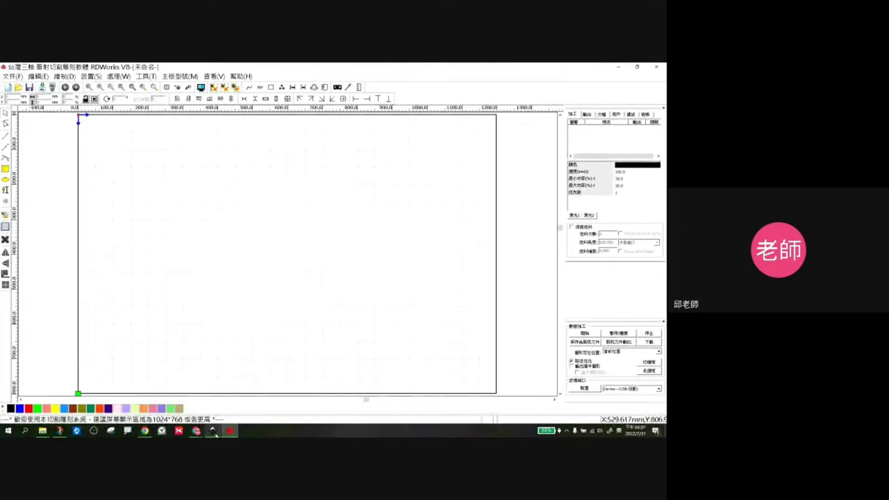
{"action": "left_click", "coordinate": [214, 430]}
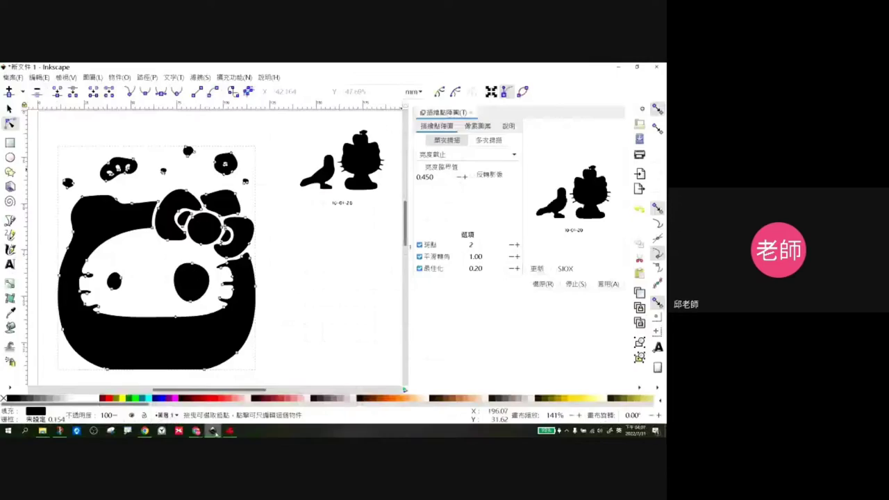
{"action": "key", "text": "Escape"}
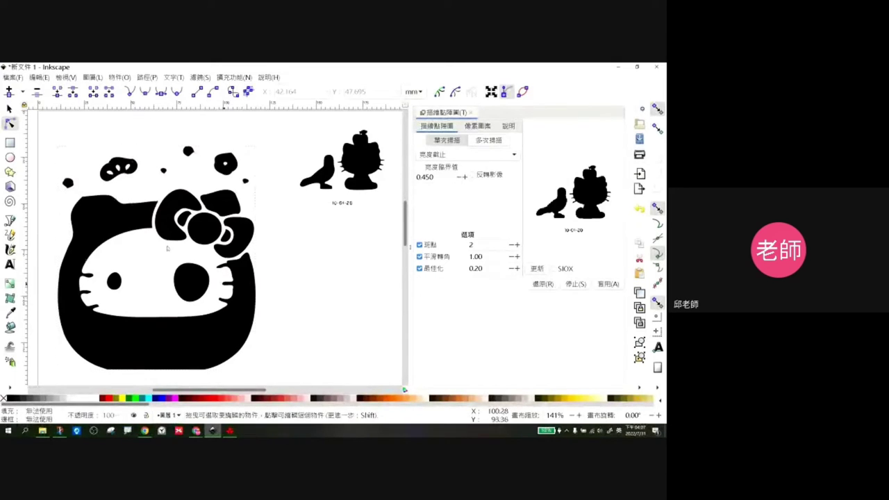
{"action": "left_click", "coordinate": [9, 109]}
{"action": "left_click", "coordinate": [169, 327]}
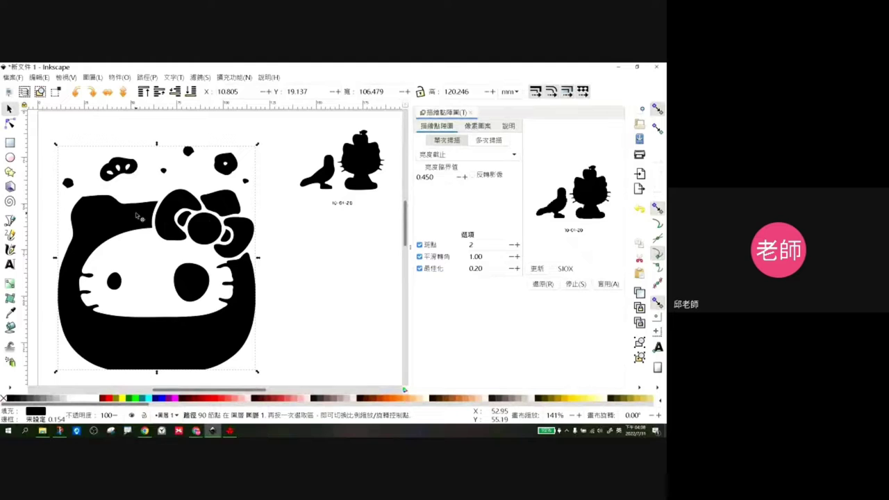
Save a copy of the drawing in the Downloads folder as 圖畫.dxf in the desktop cutting plotter AutoCAD DXF R14 format.
{"action": "left_click", "coordinate": [11, 77]}
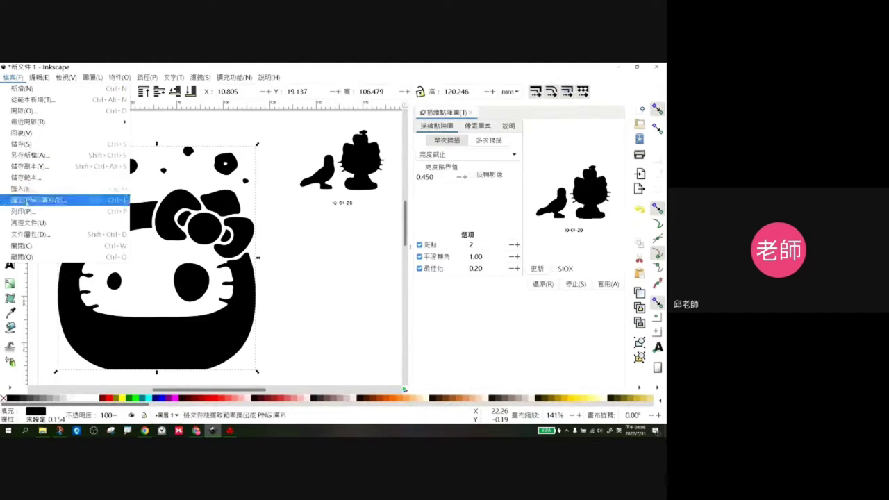
{"action": "left_click", "coordinate": [32, 154]}
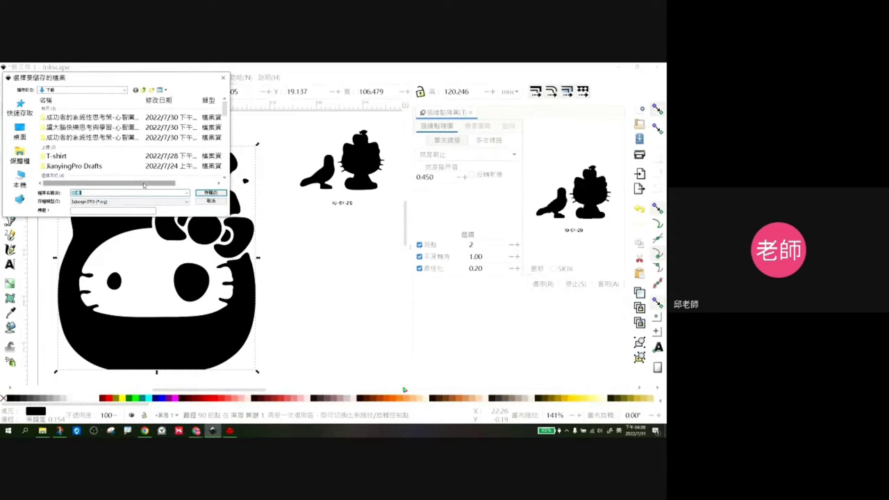
{"action": "left_click", "coordinate": [104, 202]}
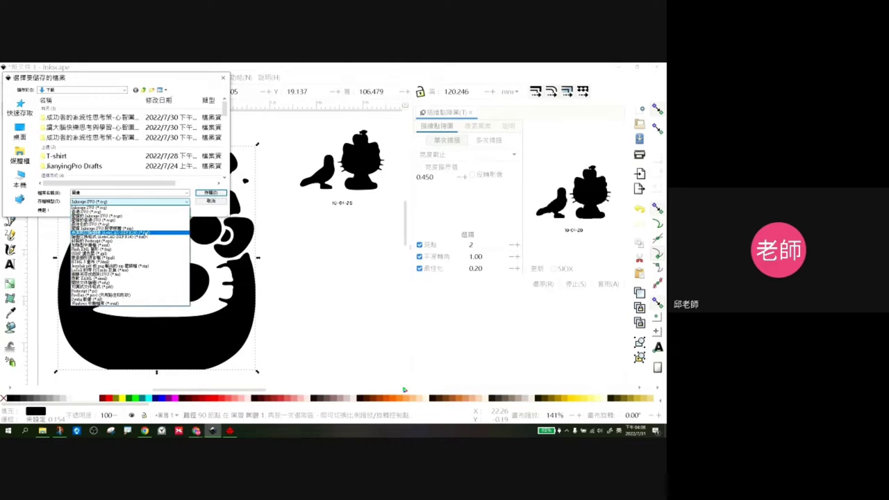
{"action": "left_click", "coordinate": [144, 232]}
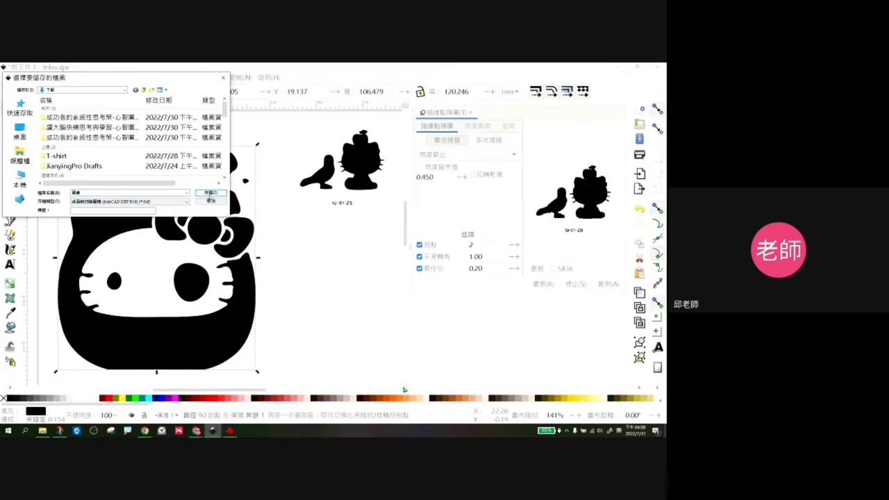
{"action": "left_click", "coordinate": [210, 192]}
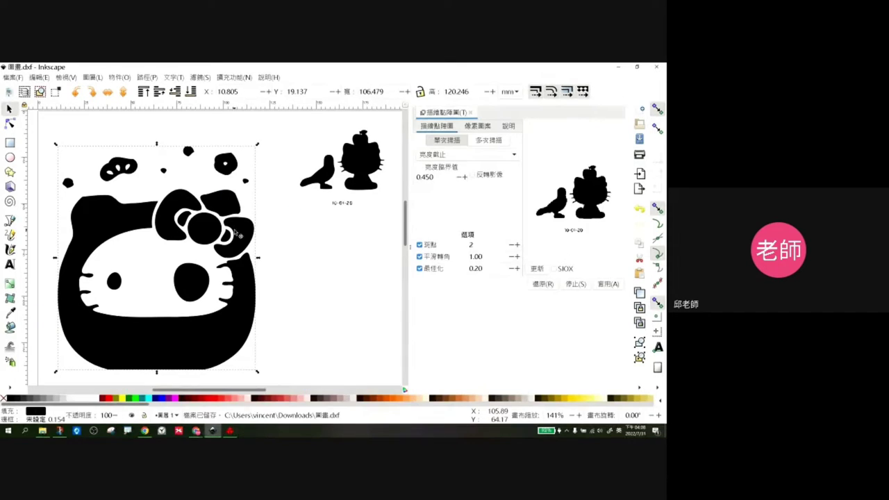
Switch to RDWorks V8 and import 圖畫.dxf from the Downloads folder.
{"action": "left_click", "coordinate": [617, 67]}
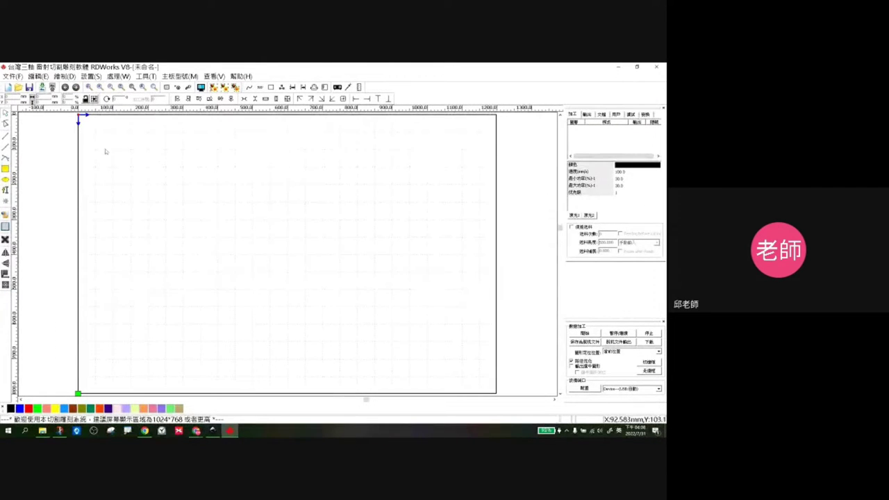
{"action": "left_click", "coordinate": [12, 76]}
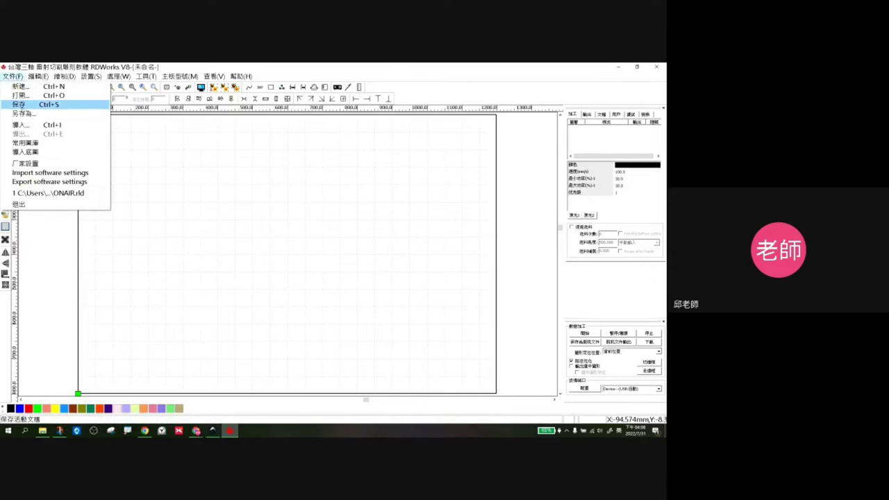
{"action": "left_click", "coordinate": [21, 125]}
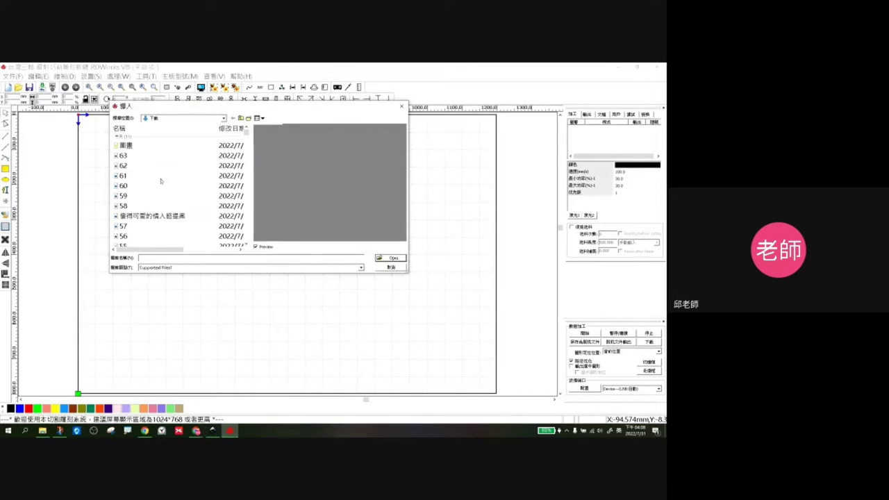
{"action": "left_click", "coordinate": [126, 145]}
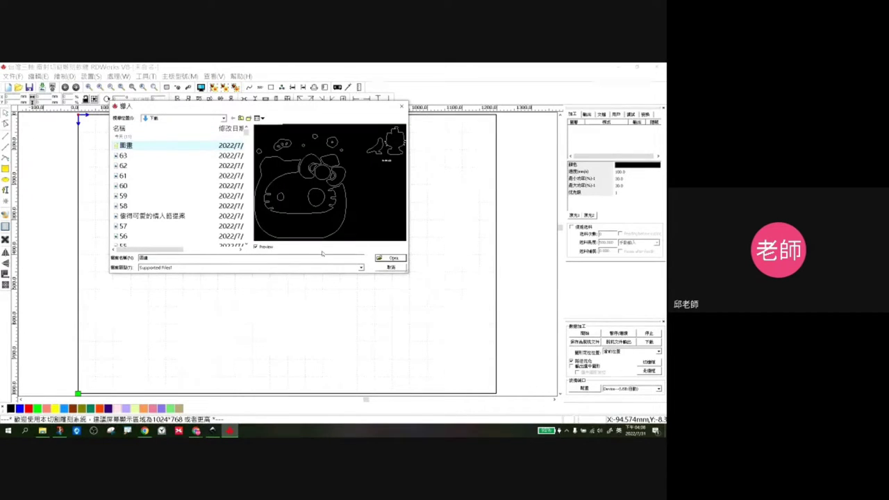
{"action": "left_click", "coordinate": [391, 261]}
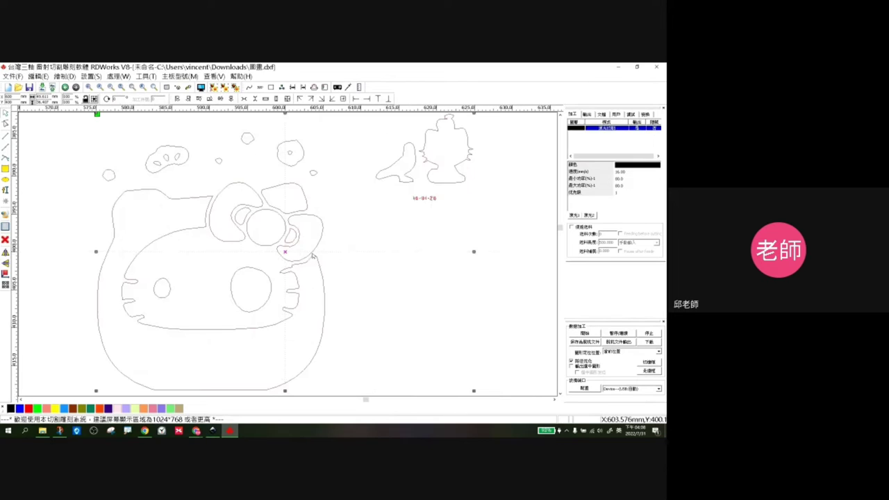
Enlarge the imported artwork proportionally to about 215 mm wide.
{"action": "scroll", "coordinate": [282, 259], "scroll_direction": "down", "scroll_amount": 1}
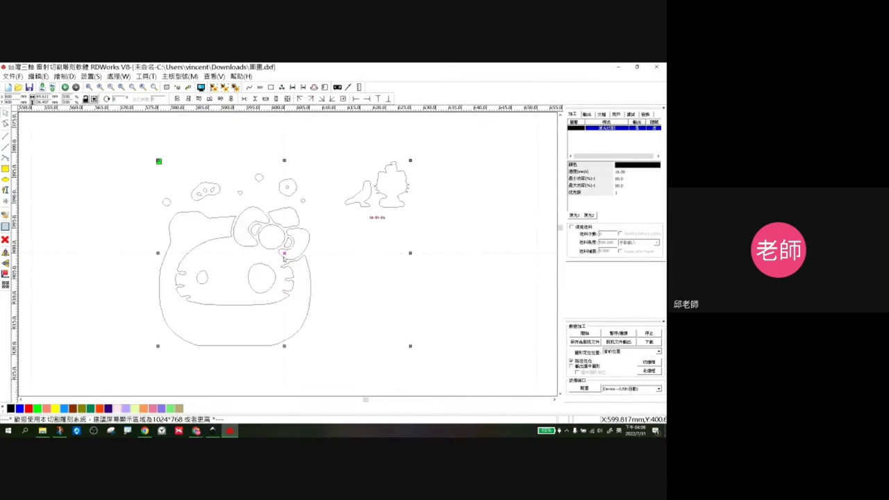
{"action": "scroll", "coordinate": [284, 258], "scroll_direction": "down", "scroll_amount": 5}
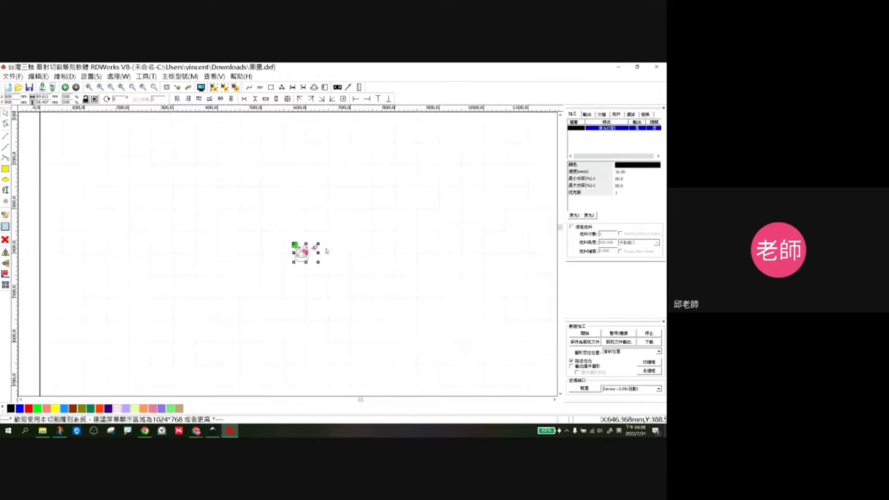
{"action": "scroll", "coordinate": [326, 251], "scroll_direction": "down", "scroll_amount": 2}
{"action": "scroll", "coordinate": [337, 252], "scroll_direction": "up", "scroll_amount": 2}
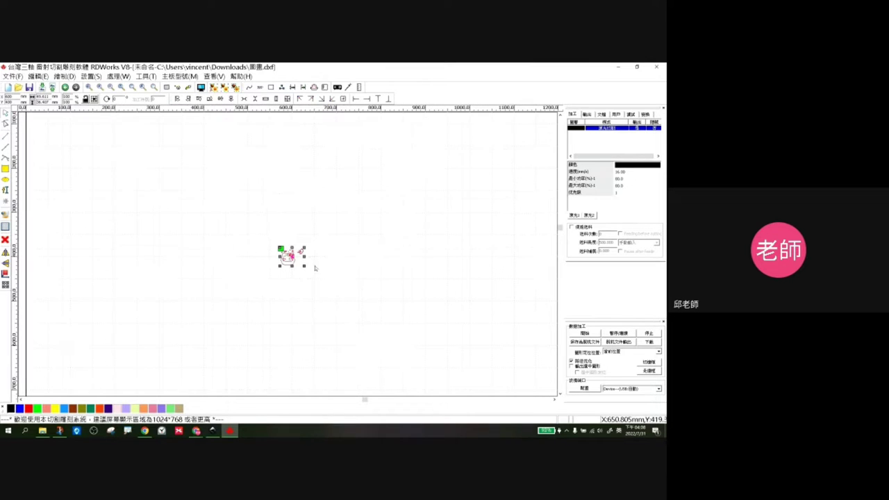
{"action": "scroll", "coordinate": [316, 264], "scroll_direction": "up", "scroll_amount": 1}
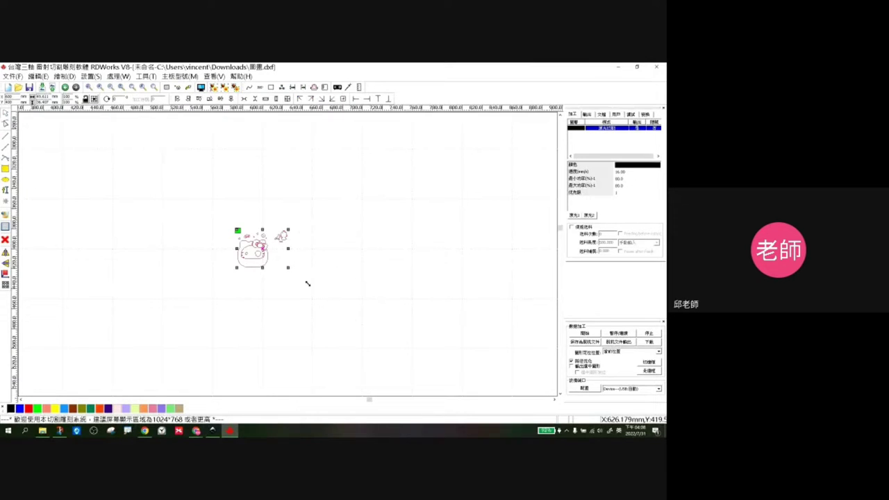
{"action": "left_click_drag", "start_coordinate": [308, 284], "coordinate": [453, 389]}
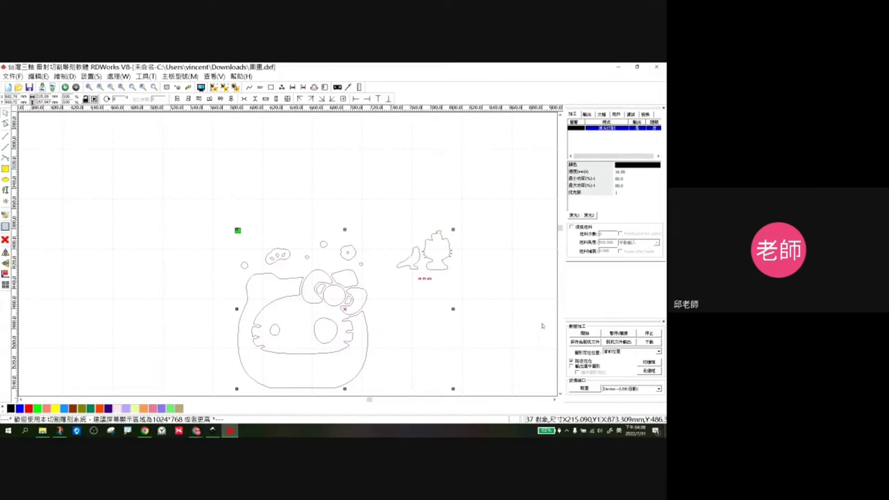
Select the small bird, cat figure and date text together and assign them to the green layer.
{"action": "left_click_drag", "start_coordinate": [492, 327], "coordinate": [414, 272]}
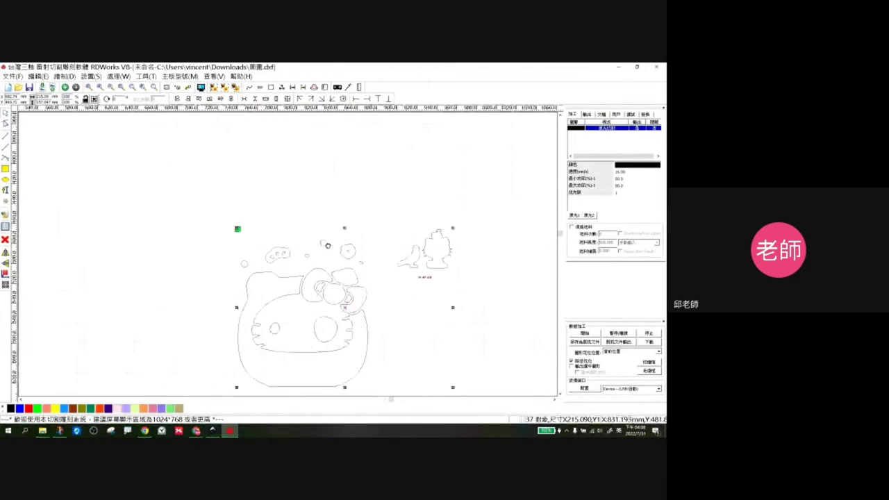
{"action": "left_click_drag", "start_coordinate": [452, 311], "coordinate": [364, 264]}
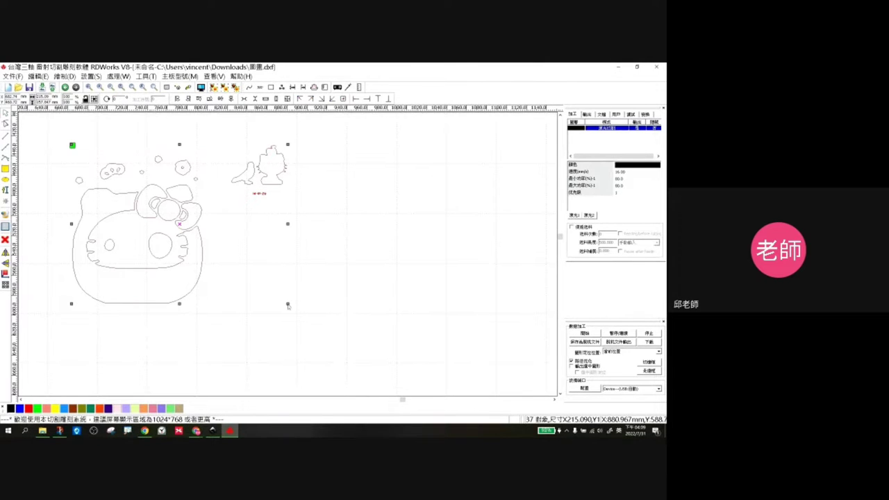
{"action": "mouse_move", "coordinate": [288, 305]}
{"action": "left_mouse_down"}
{"action": "mouse_move", "coordinate": [313, 323]}
{"action": "mouse_move", "coordinate": [207, 258]}
{"action": "left_mouse_up"}
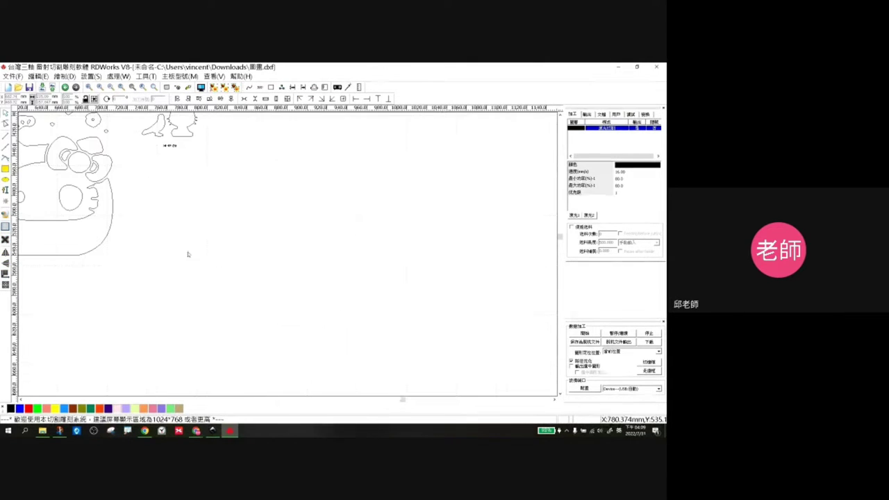
{"action": "left_click_drag", "start_coordinate": [403, 400], "coordinate": [376, 402]}
{"action": "left_click_drag", "start_coordinate": [560, 240], "coordinate": [559, 234]}
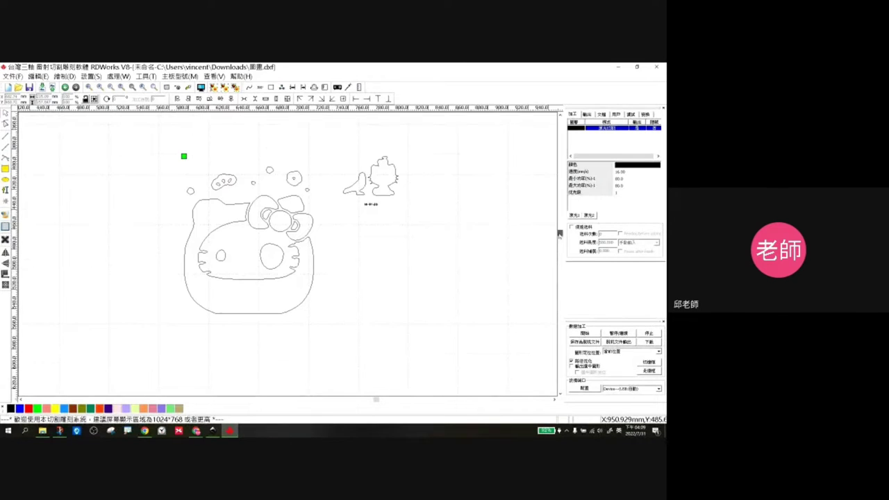
{"action": "left_click", "coordinate": [278, 212]}
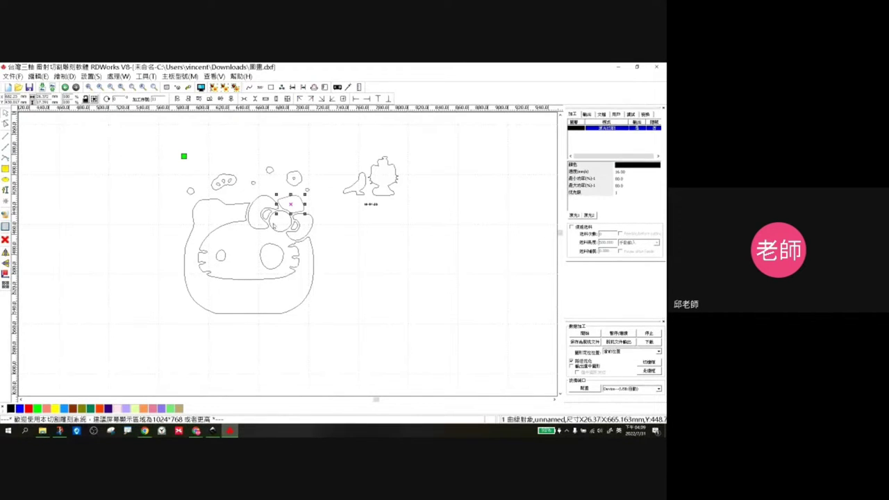
{"action": "left_click", "coordinate": [382, 222]}
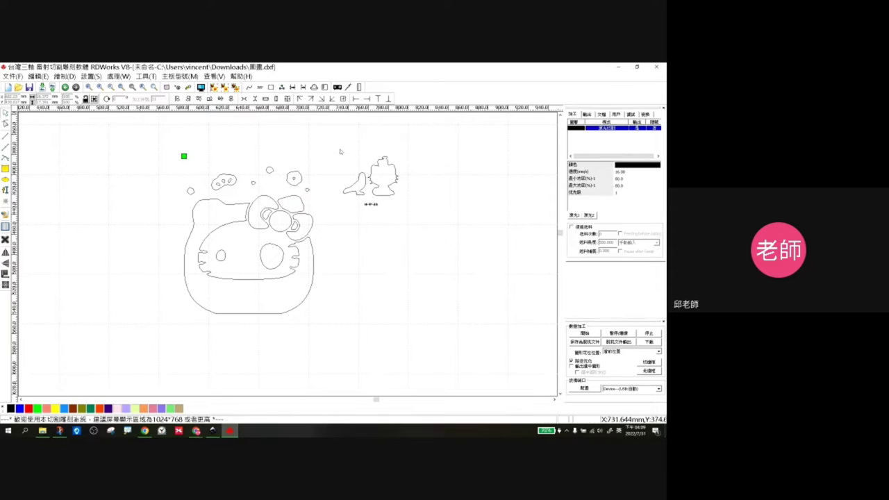
{"action": "left_click_drag", "start_coordinate": [340, 151], "coordinate": [424, 217]}
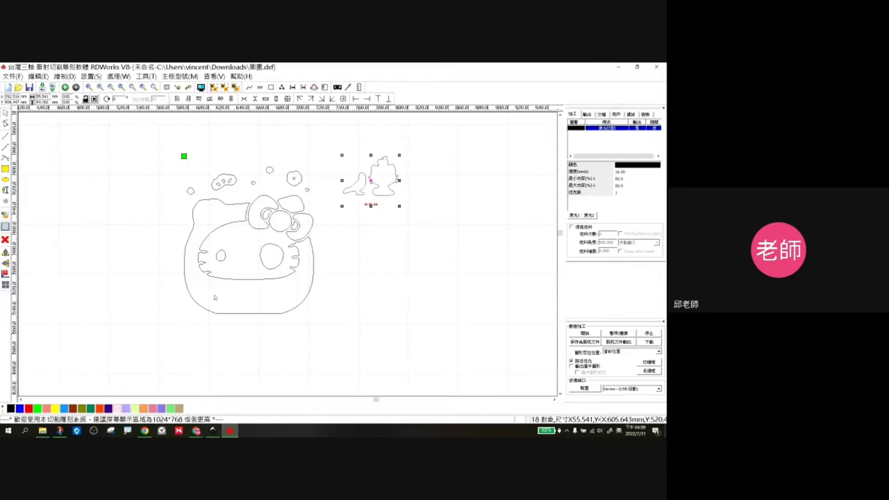
{"action": "left_click", "coordinate": [37, 409]}
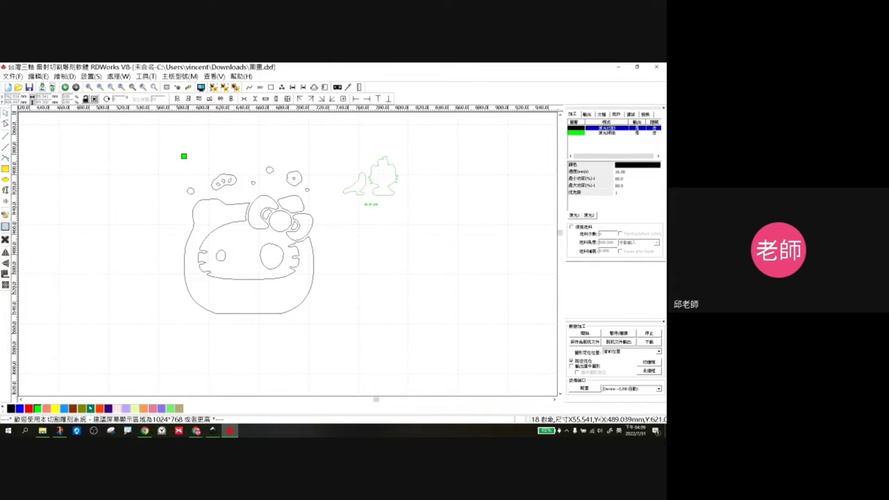
Set the green laser scan layer's speed to 300 mm/s and turn on the filled display of scanned shapes.
{"action": "left_click", "coordinate": [600, 132]}
{"action": "double_click", "coordinate": [599, 133]}
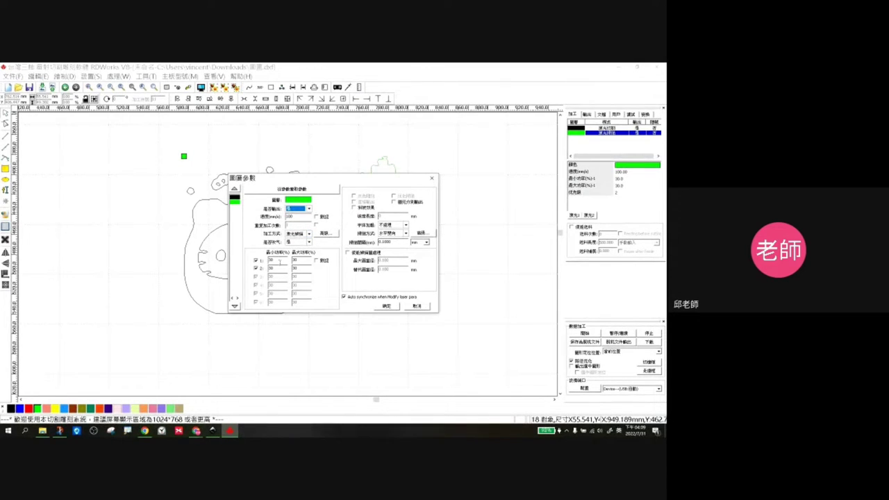
{"action": "left_click", "coordinate": [292, 216]}
{"action": "left_click_drag", "start_coordinate": [292, 216], "coordinate": [261, 218]}
{"action": "type", "text": "200"}
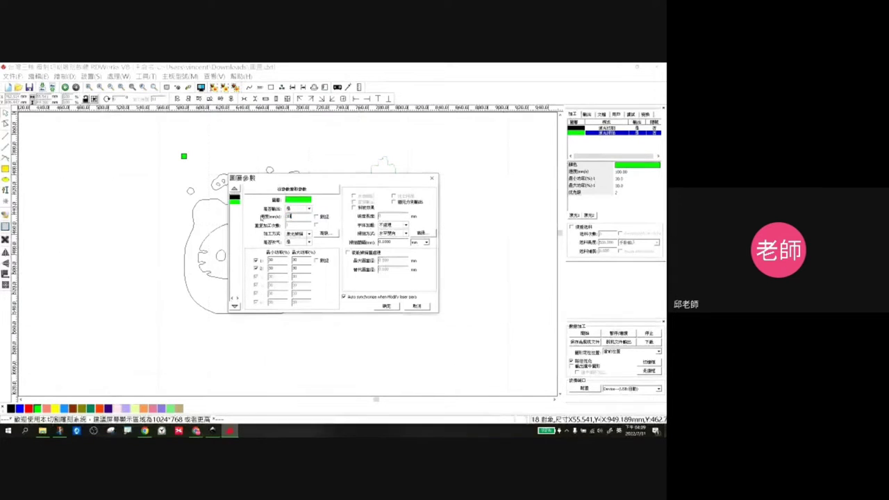
{"action": "left_click", "coordinate": [386, 307]}
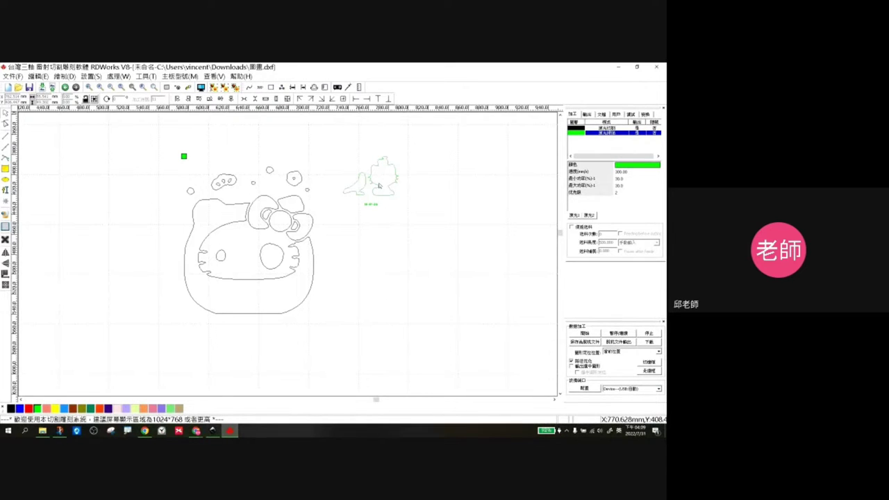
{"action": "left_click", "coordinate": [91, 76]}
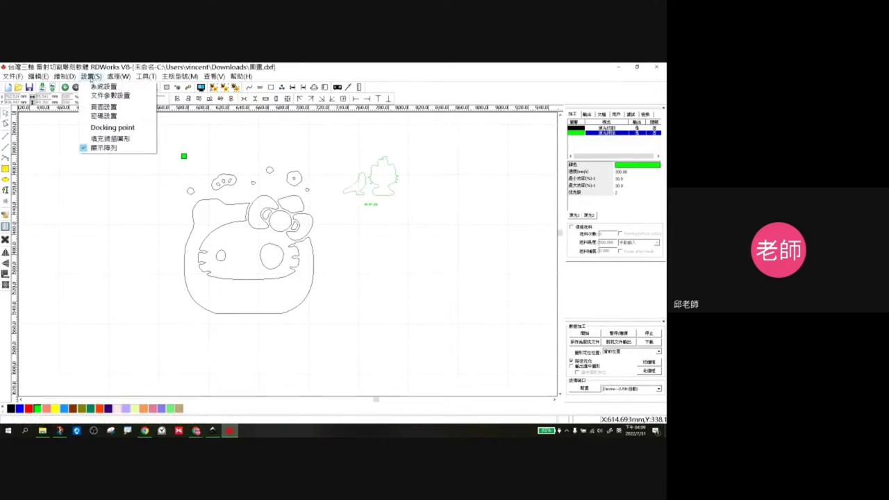
{"action": "left_click", "coordinate": [105, 138]}
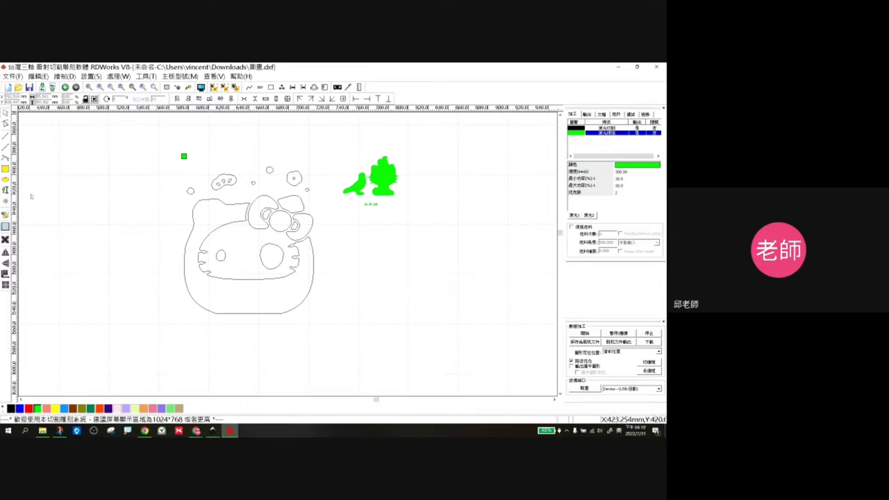
Draw a circle about 74 mm across centred around the bird, cat and date, and assign it to the black cutting layer.
{"action": "left_click", "coordinate": [6, 179]}
{"action": "left_click_drag", "start_coordinate": [338, 151], "coordinate": [411, 223]}
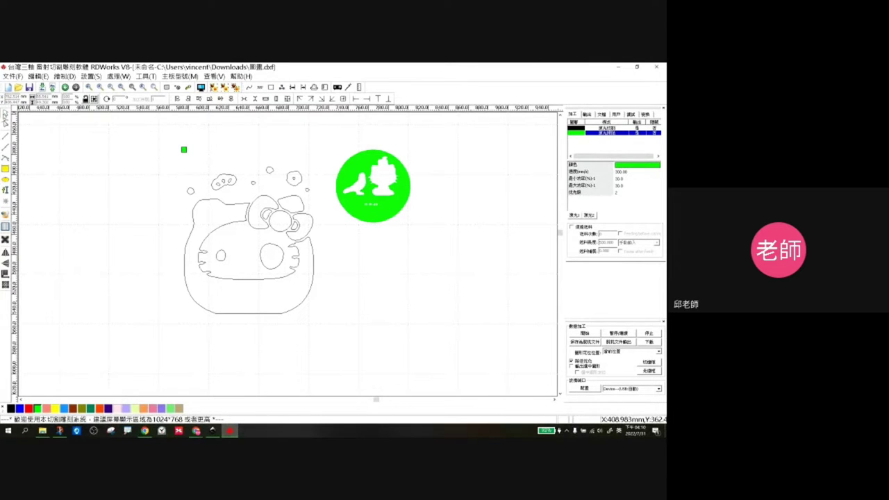
{"action": "left_click", "coordinate": [400, 213]}
{"action": "left_click_drag", "start_coordinate": [400, 214], "coordinate": [395, 203]}
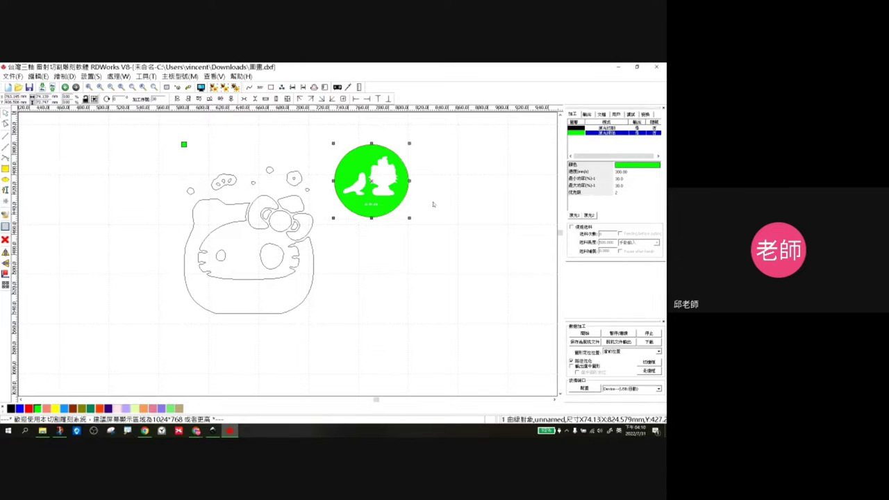
{"action": "left_click", "coordinate": [386, 151]}
{"action": "left_click", "coordinate": [39, 409]}
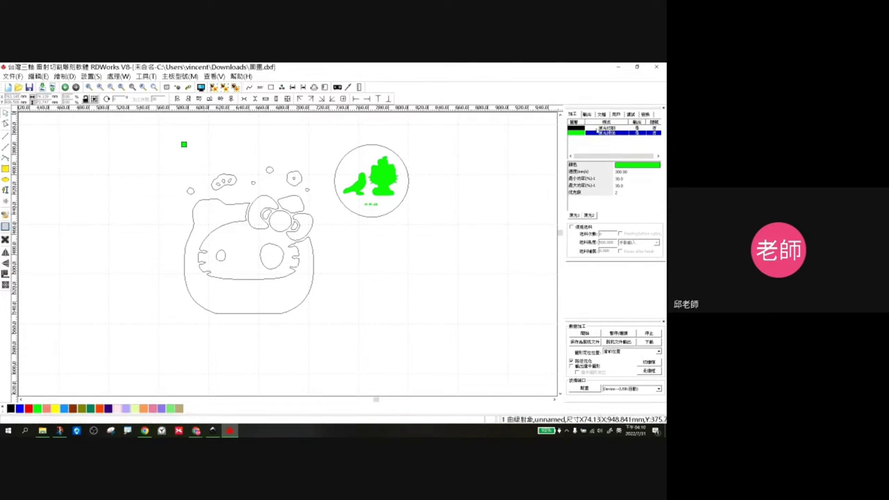
Review the laser parameters of the black cutting layer.
{"action": "double_click", "coordinate": [604, 128]}
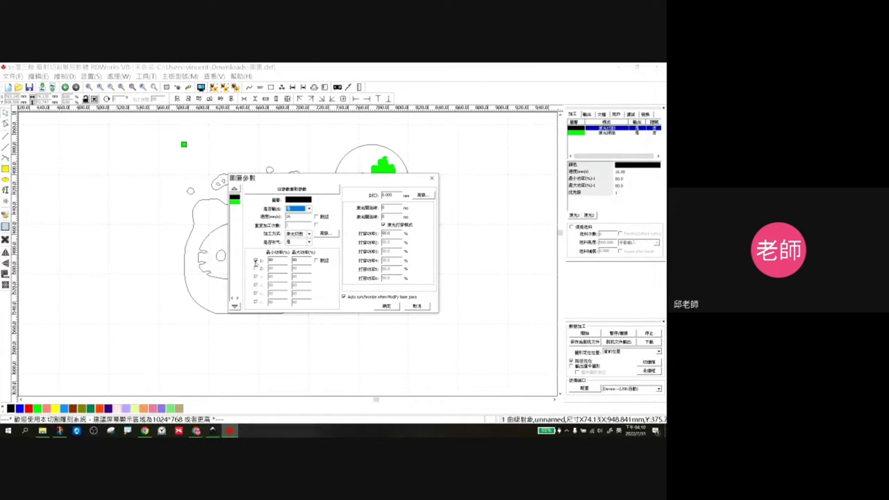
{"action": "key", "text": "Tab"}
{"action": "left_click", "coordinate": [386, 310]}
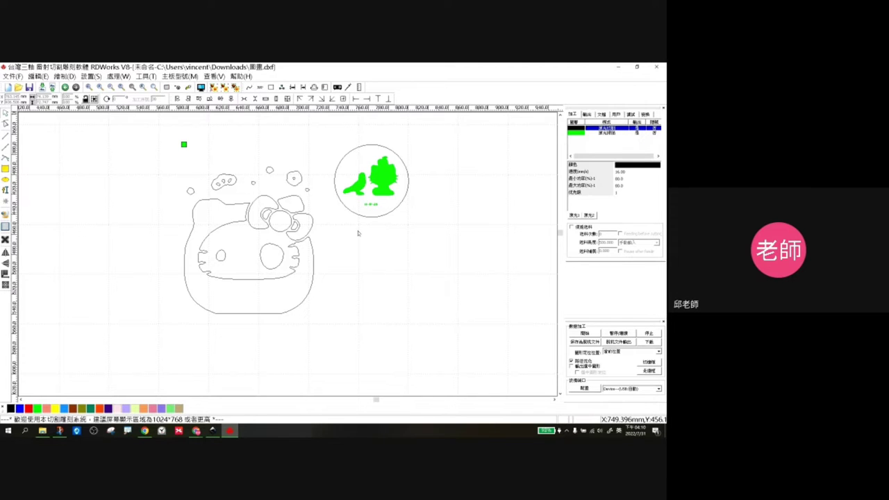
Select the whole large kitty artwork with its small ornaments and assign it to the green scan layer.
{"action": "left_click", "coordinate": [312, 257]}
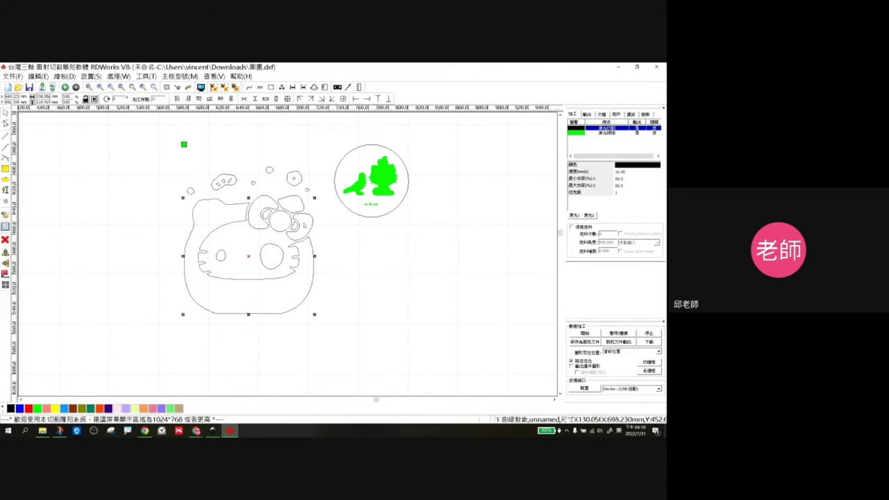
{"action": "left_click_drag", "start_coordinate": [160, 159], "coordinate": [327, 326]}
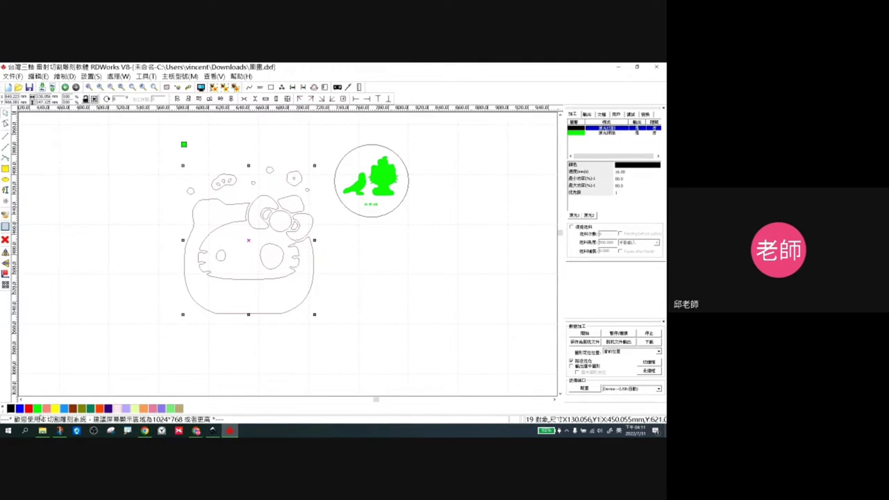
{"action": "left_click", "coordinate": [165, 338]}
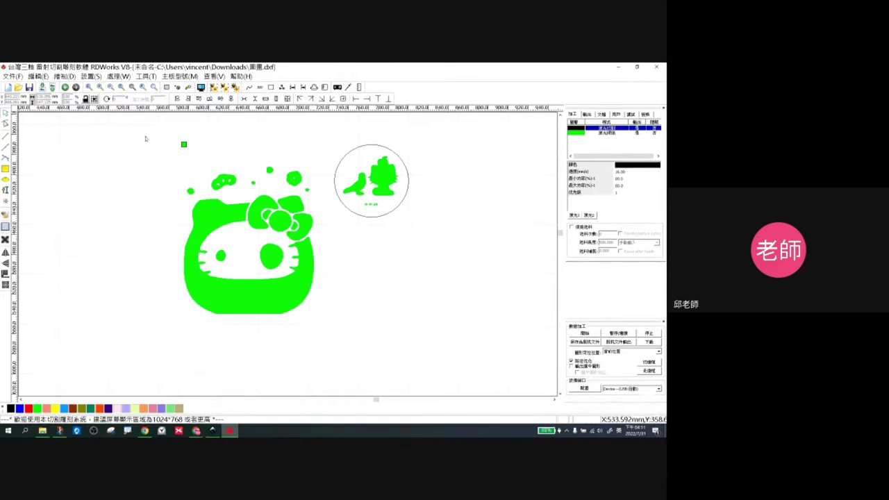
Reassign the whole large kitty artwork and its ornaments to the black cutting layer.
{"action": "left_click_drag", "start_coordinate": [146, 139], "coordinate": [318, 347]}
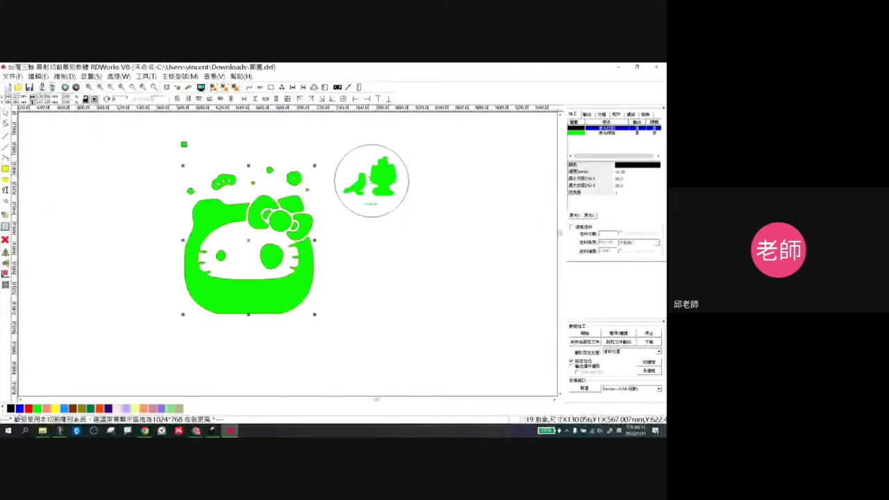
{"action": "left_click", "coordinate": [11, 409]}
{"action": "left_click", "coordinate": [347, 248]}
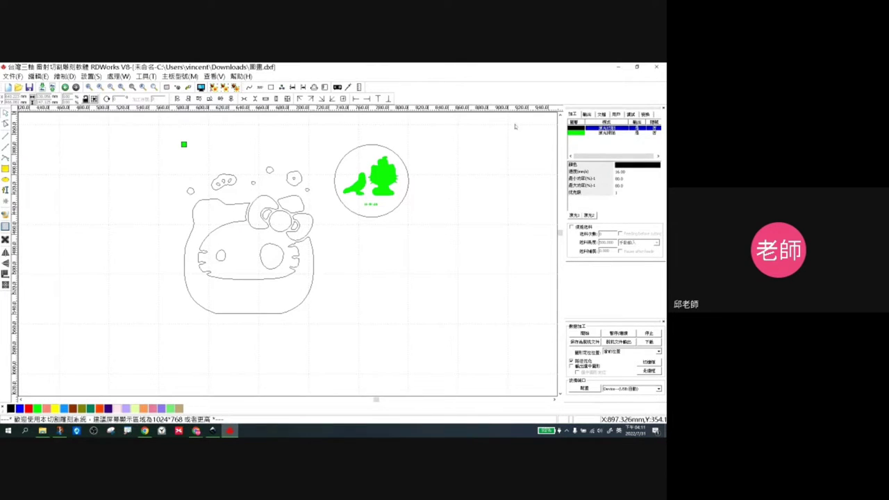
Switch to the source drawing in Inkscape and clear the selection.
{"action": "left_click", "coordinate": [618, 67]}
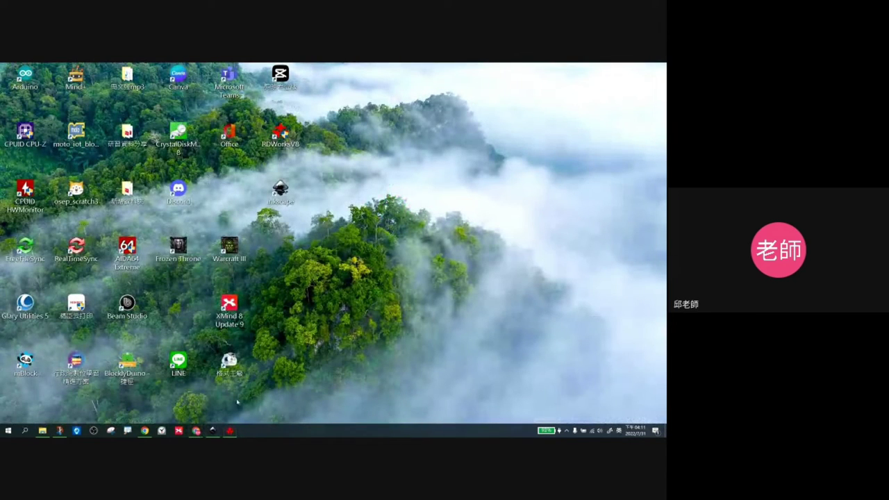
{"action": "left_click", "coordinate": [213, 431]}
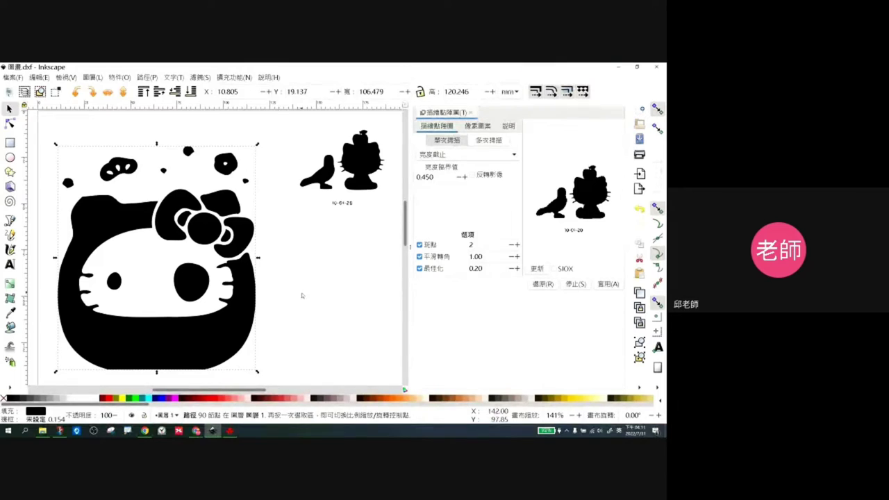
{"action": "left_click", "coordinate": [256, 373]}
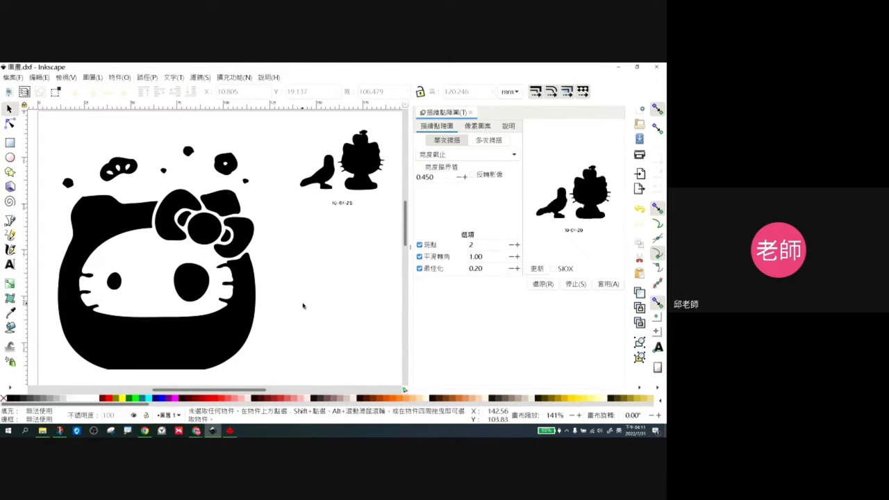
{"action": "scroll", "coordinate": [304, 288], "scroll_direction": "down", "scroll_amount": 1}
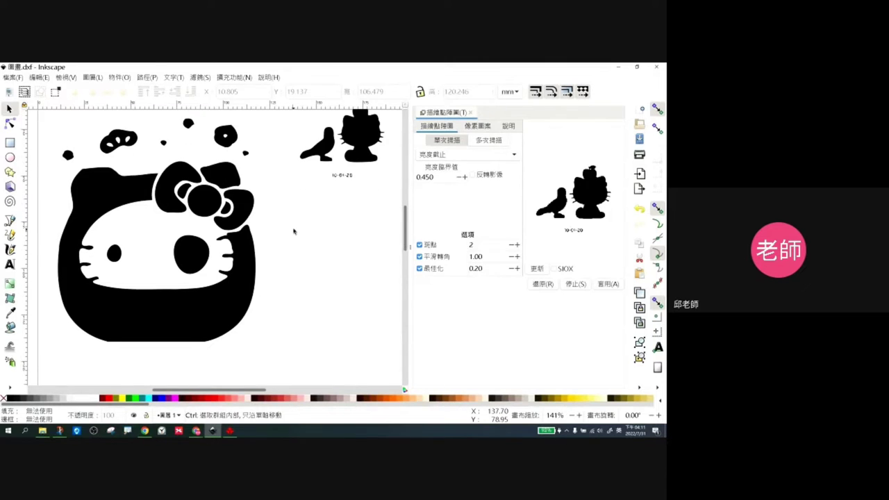
{"action": "left_click_drag", "start_coordinate": [405, 221], "coordinate": [404, 219]}
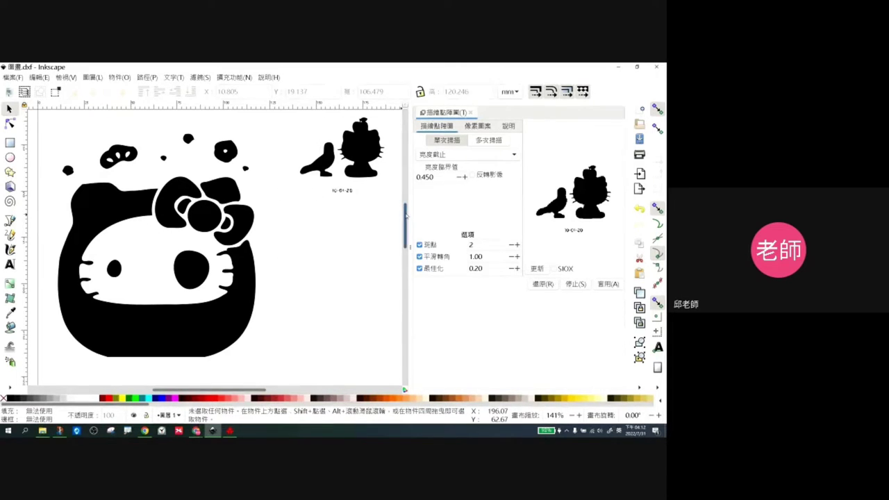
{"action": "scroll", "coordinate": [406, 215], "scroll_direction": "up", "scroll_amount": 1}
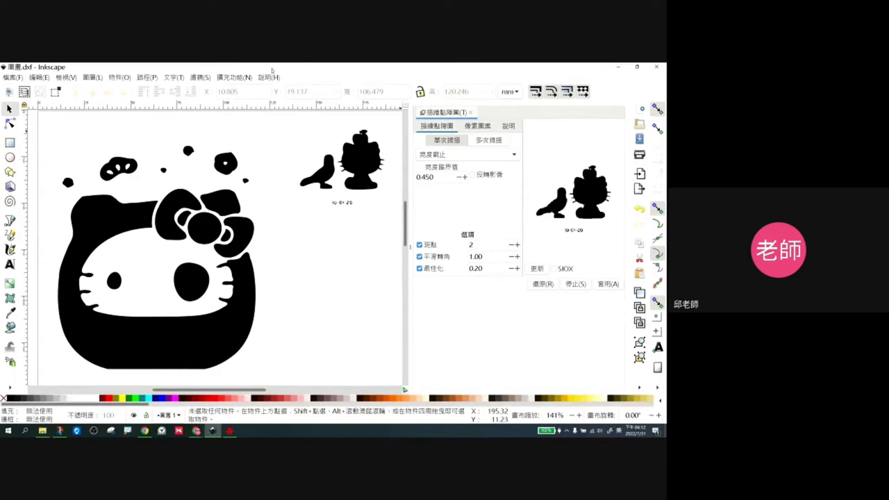
{"action": "left_click_drag", "start_coordinate": [271, 70], "coordinate": [356, 81]}
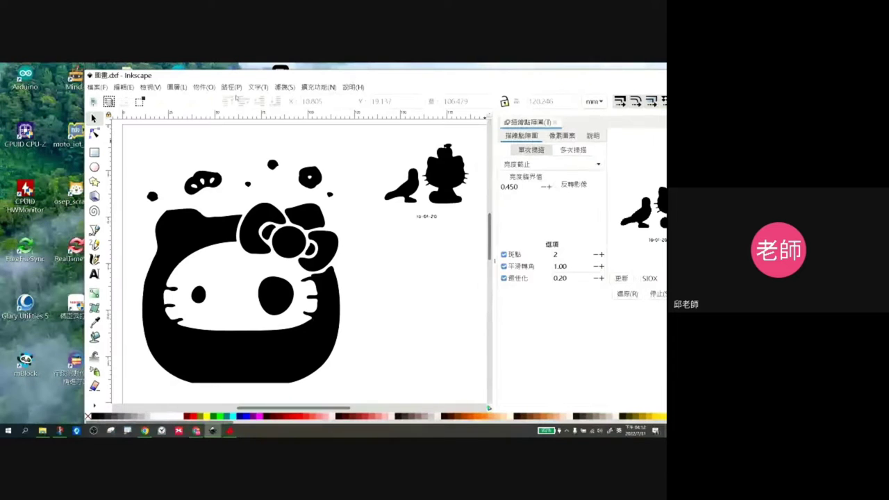
{"action": "left_click_drag", "start_coordinate": [184, 88], "coordinate": [390, 71]}
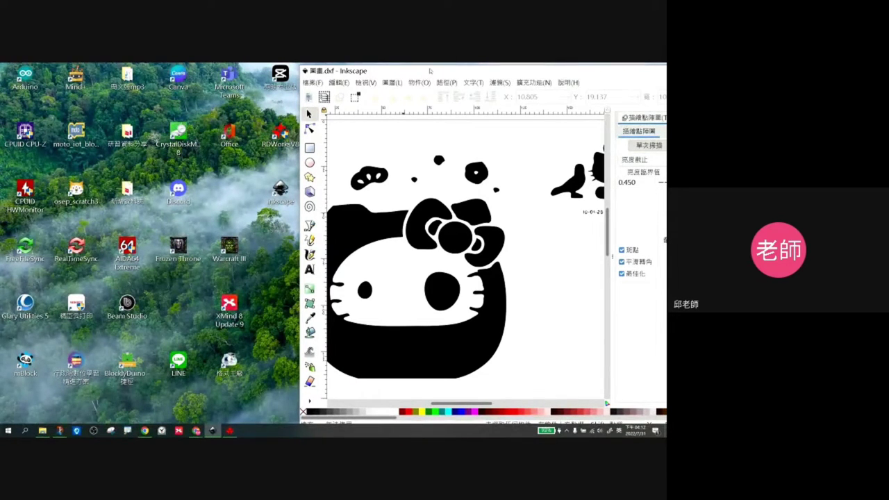
{"action": "left_click_drag", "start_coordinate": [429, 70], "coordinate": [209, 72]}
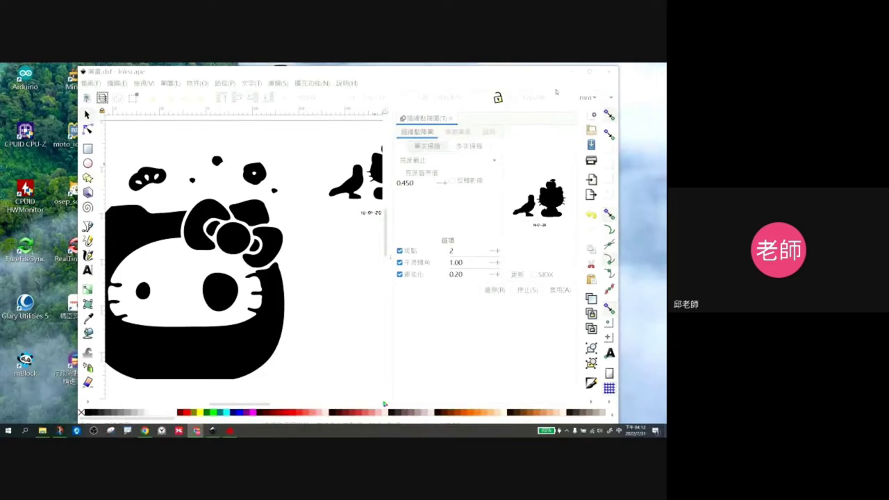
{"action": "left_click", "coordinate": [589, 73]}
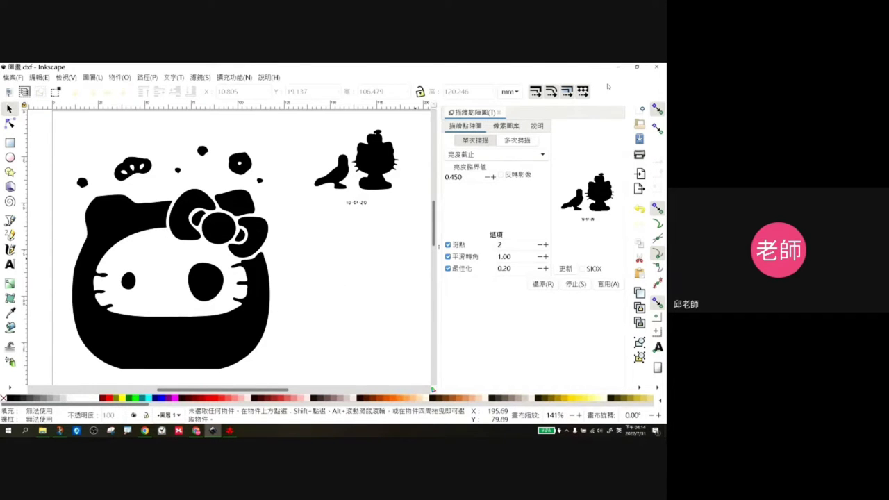
Switch from Inkscape back to RDWorks V8 and close it.
{"action": "left_click", "coordinate": [617, 67]}
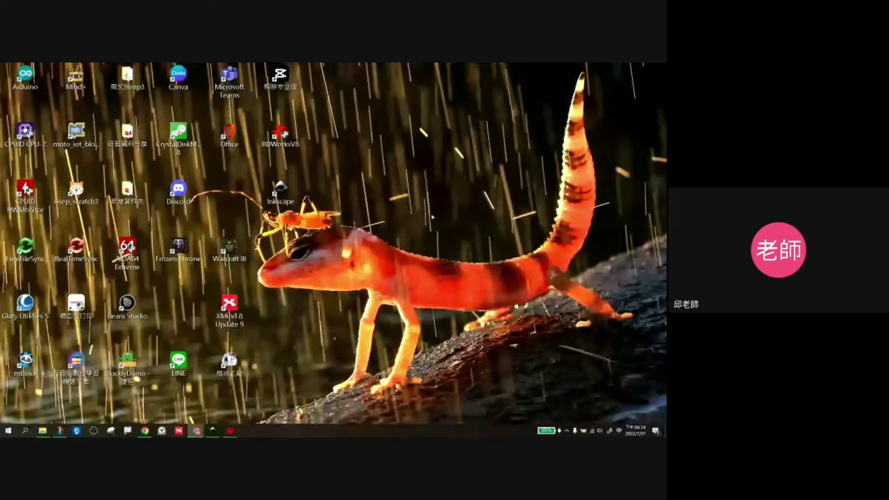
{"action": "left_click", "coordinate": [230, 430]}
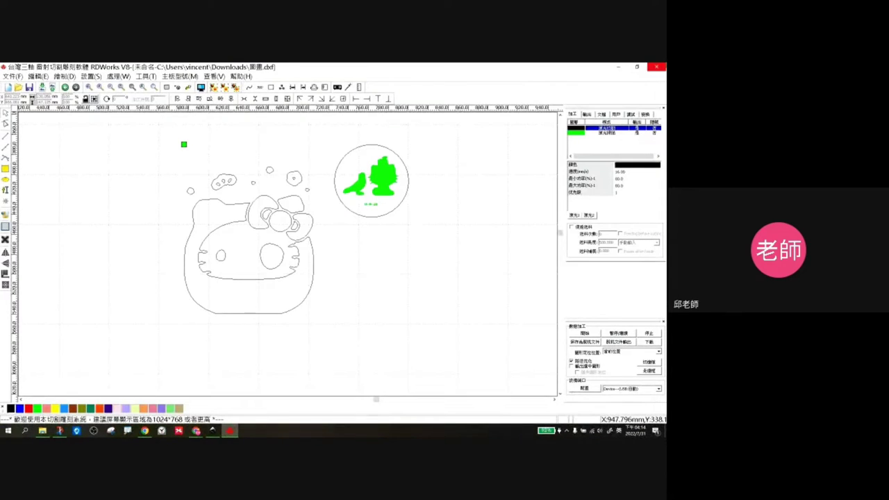
{"action": "left_click", "coordinate": [656, 67]}
{"action": "left_click", "coordinate": [353, 270]}
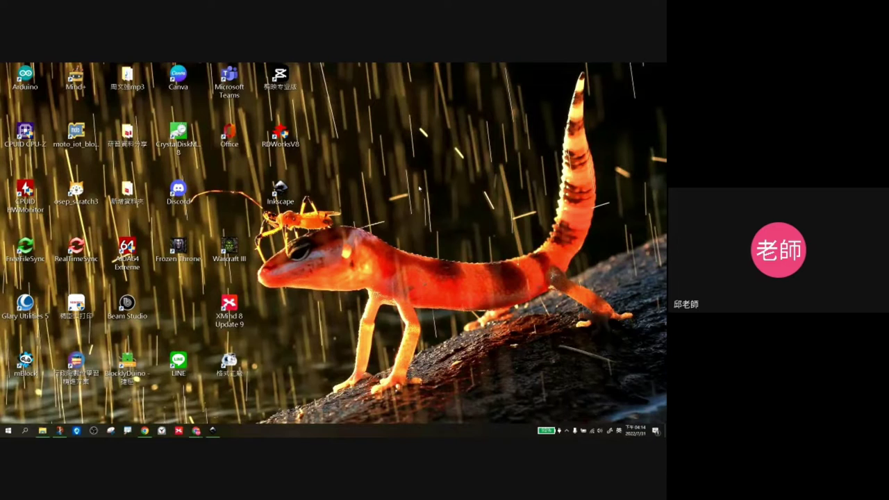
Switch to the kitty image search in Chrome and look through the Google apps list.
{"action": "mouse_move", "coordinate": [197, 431]}
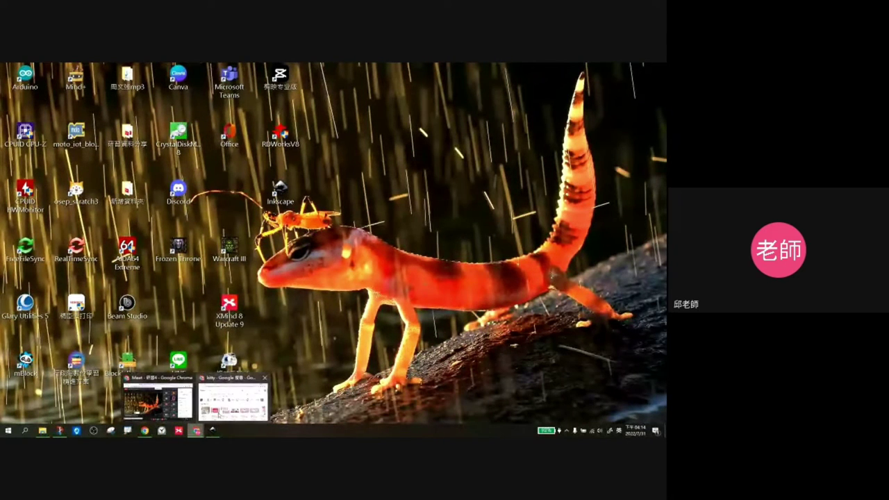
{"action": "left_click", "coordinate": [230, 390]}
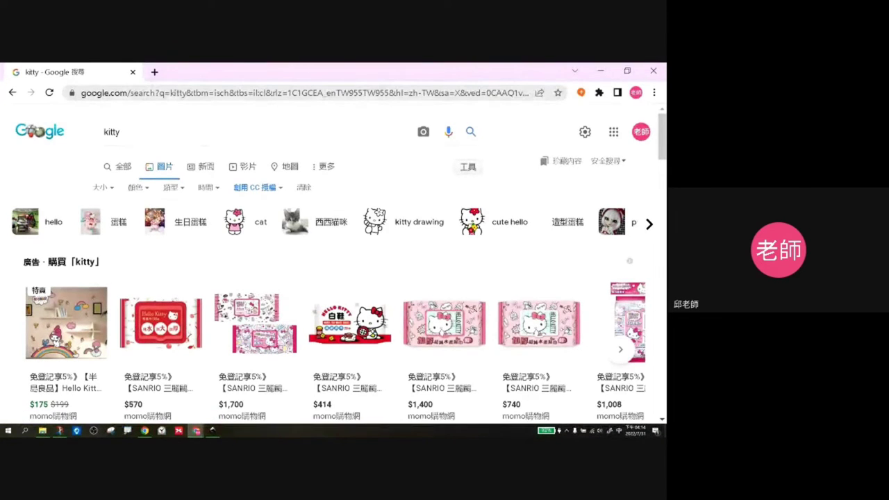
{"action": "left_click", "coordinate": [613, 132]}
{"action": "scroll", "coordinate": [579, 236], "scroll_direction": "down", "scroll_amount": 5}
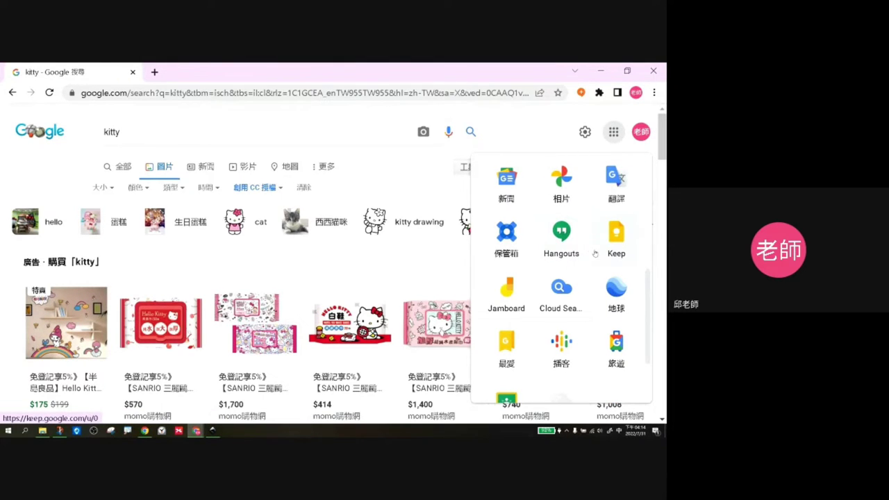
{"action": "scroll", "coordinate": [595, 255], "scroll_direction": "down", "scroll_amount": 2}
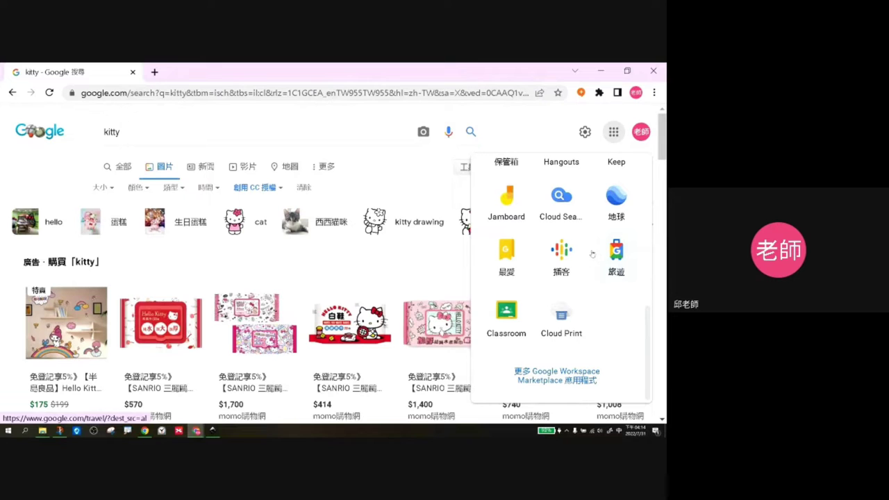
{"action": "left_click", "coordinate": [308, 92]}
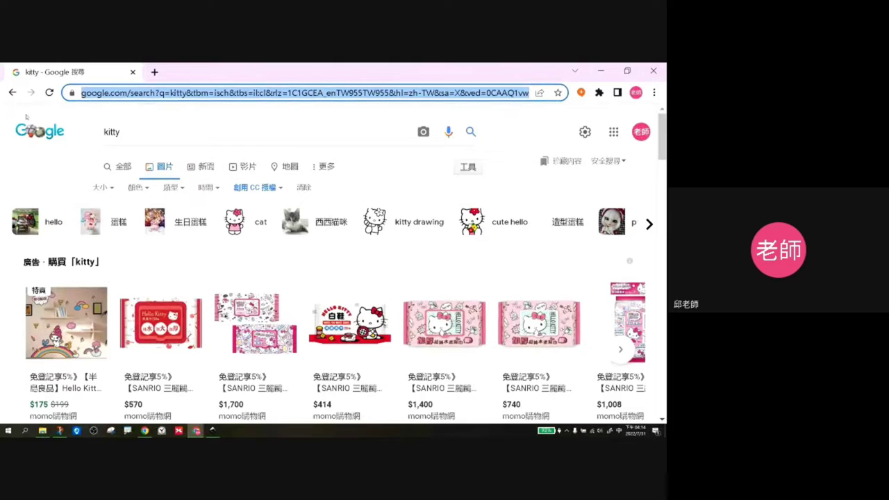
{"action": "left_click", "coordinate": [600, 72]}
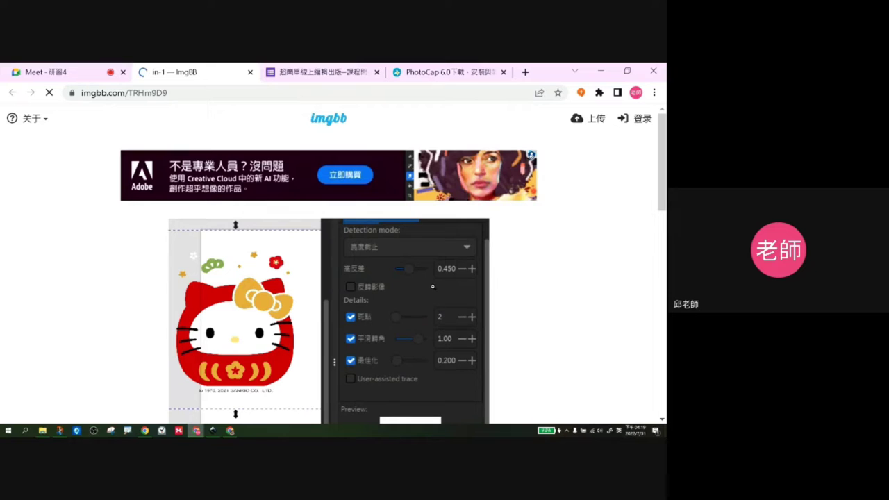
Check the PhotoCap download page, return to the ImgBB page, and minimize all open browser windows.
{"action": "left_click", "coordinate": [447, 72]}
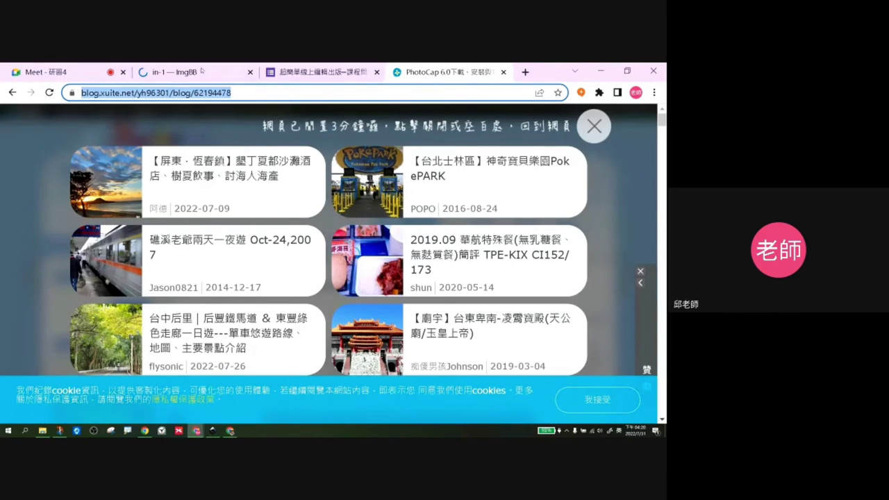
{"action": "left_click", "coordinate": [201, 71]}
{"action": "left_click", "coordinate": [601, 71]}
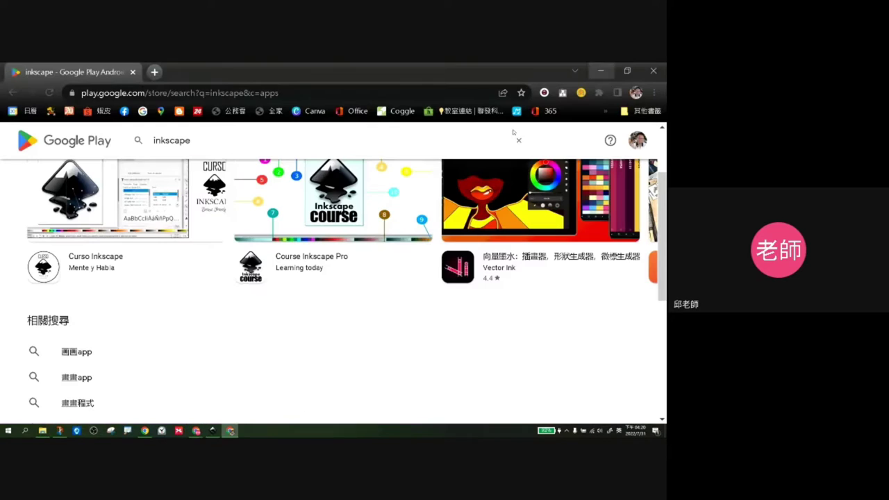
{"action": "left_click", "coordinate": [601, 71]}
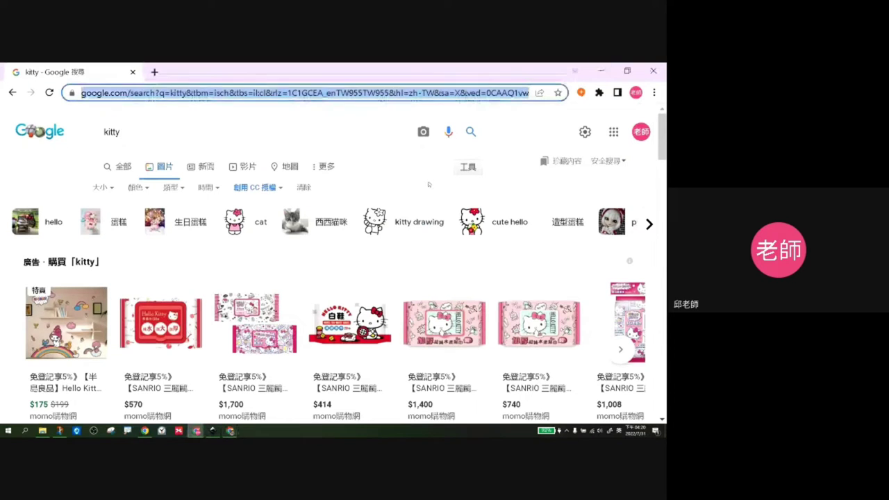
{"action": "left_click", "coordinate": [602, 72]}
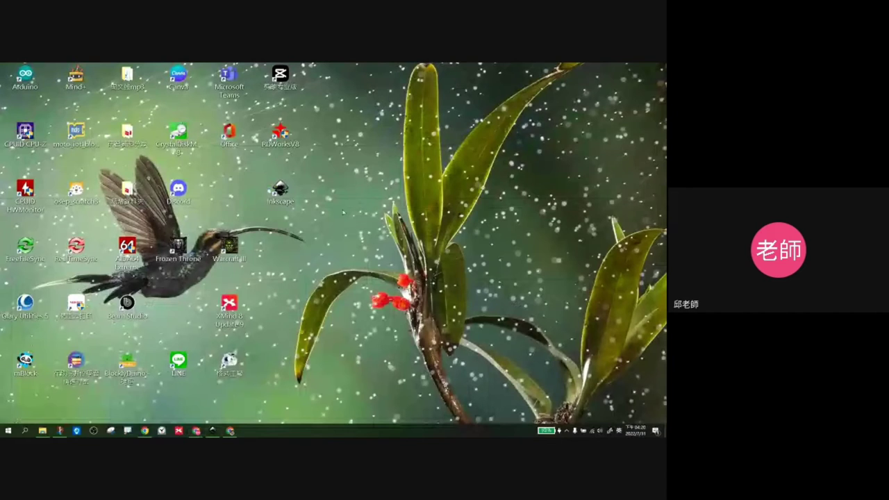
Switch to Inkscape and examine the bitmap trace's brightness threshold and detection mode options.
{"action": "double_click", "coordinate": [280, 193]}
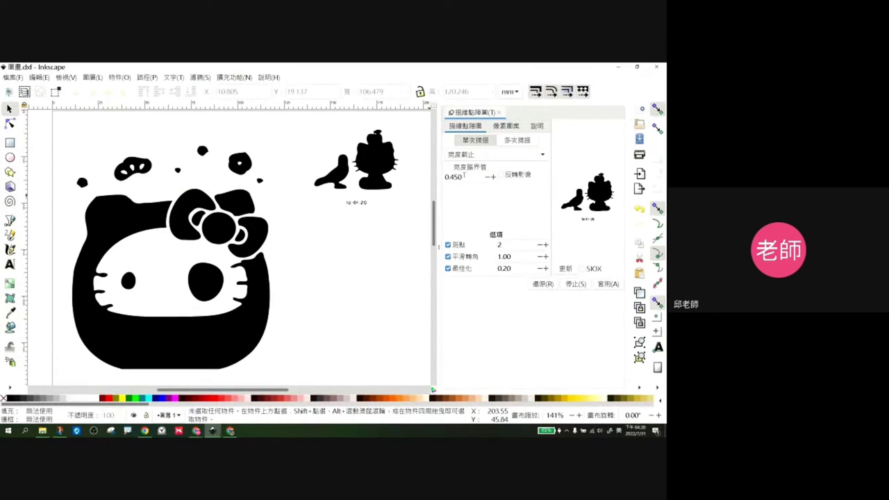
{"action": "left_click", "coordinate": [471, 175]}
{"action": "double_click", "coordinate": [464, 176]}
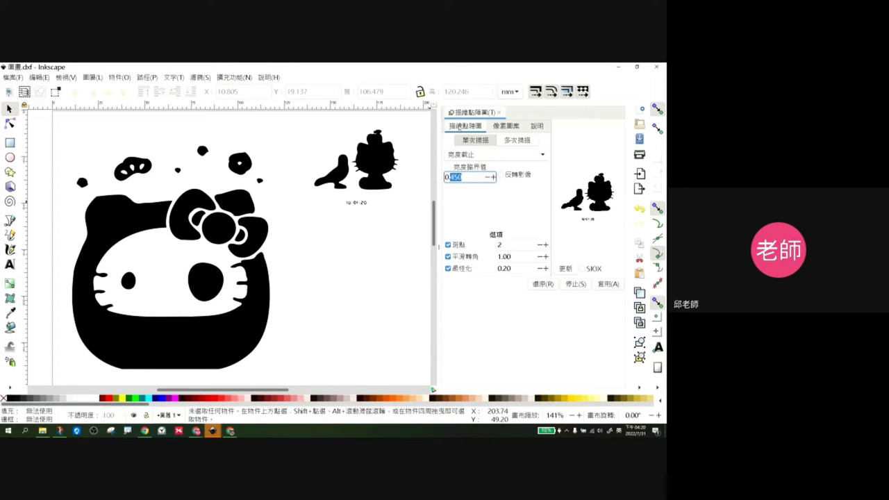
{"action": "left_click", "coordinate": [452, 156]}
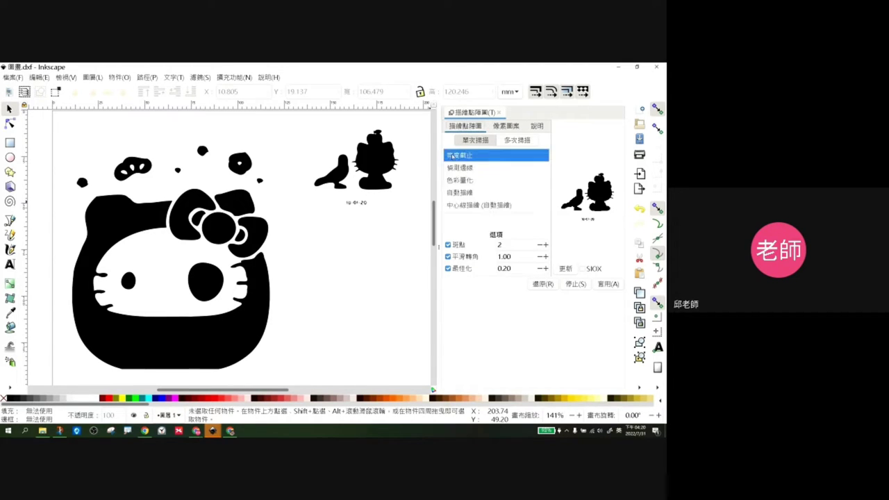
{"action": "left_click", "coordinate": [451, 156]}
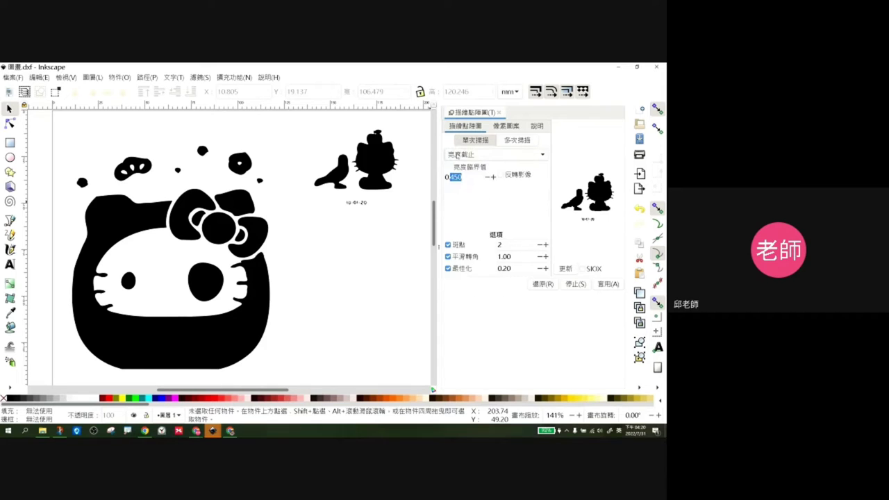
Try to edit the bitmap trace's brightness threshold and undo the last edit to the large kitty drawing.
{"action": "left_click", "coordinate": [456, 177]}
{"action": "key", "text": "BackSpace"}
{"action": "type", "text": "8"}
{"action": "key", "text": "Escape"}
{"action": "key", "text": "ctrl+z"}
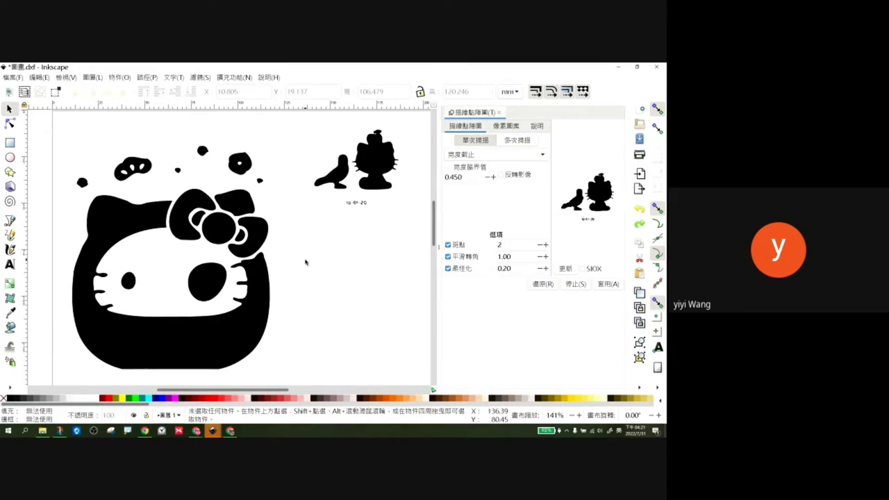
Undo the edits to the large kitty drawing back to the stage where the coloured kitty and silhouette bitmaps are present.
{"action": "key", "text": "ctrl+z"}
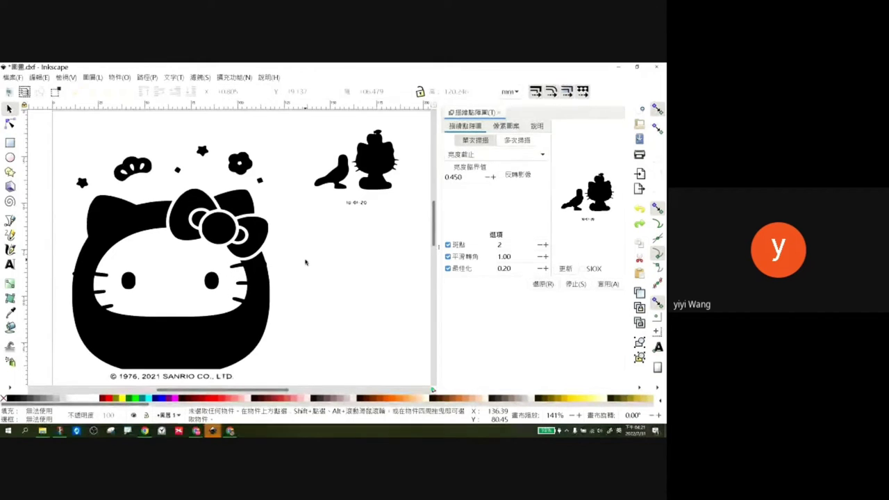
{"action": "key", "text": "ctrl+z"}
{"action": "key", "text": "ctrl+z"}
{"action": "key", "text": "ctrl+z"}
{"action": "key", "text": "ctrl+z"}
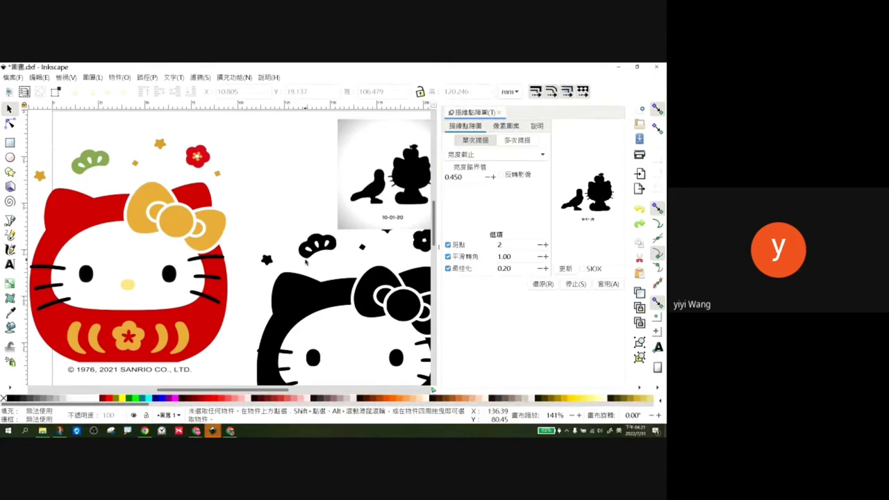
Move the coloured kitty bitmap slightly up and to the right, and preview its trace with a 0.450 brightness threshold.
{"action": "left_click", "coordinate": [182, 234]}
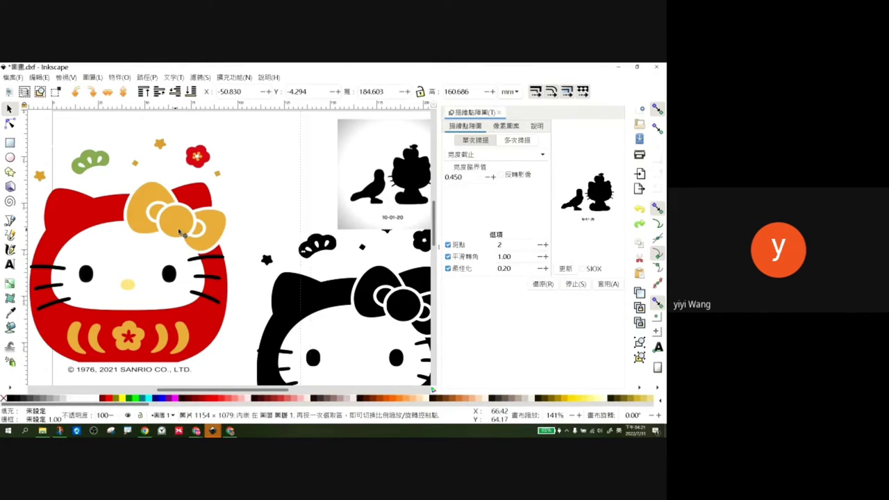
{"action": "left_click_drag", "start_coordinate": [182, 234], "coordinate": [222, 221]}
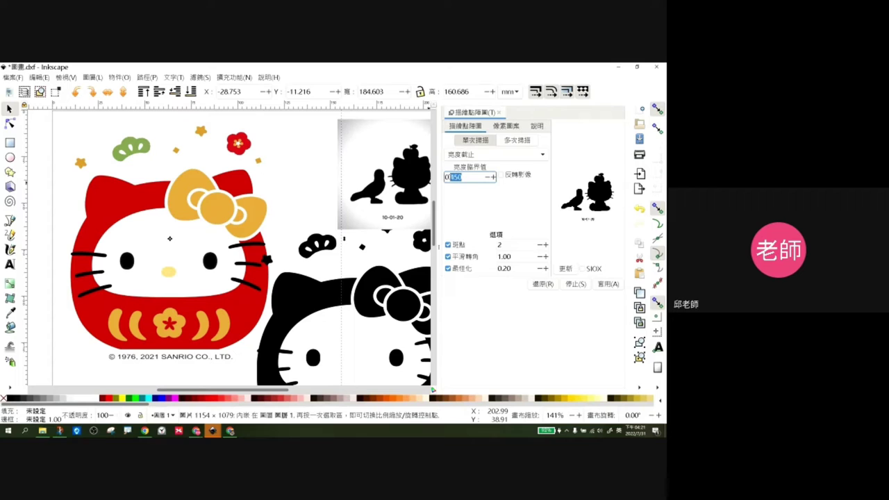
{"action": "type", "text": ".45"}
{"action": "left_click", "coordinate": [566, 268]}
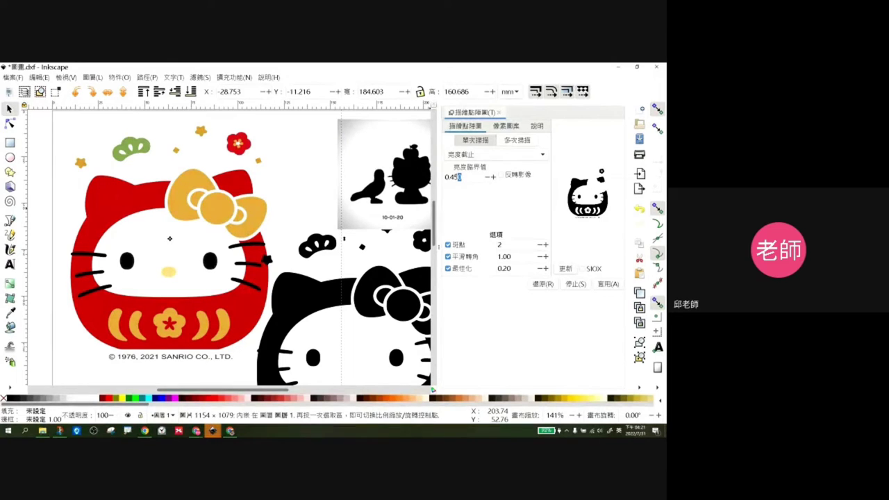
Raise the brightness threshold to 0.660, refresh the trace preview and apply the trace to the coloured kitty bitmap.
{"action": "left_click", "coordinate": [493, 177]}
{"action": "left_click", "coordinate": [492, 177]}
{"action": "left_click", "coordinate": [493, 177]}
{"action": "left_click", "coordinate": [493, 177]}
{"action": "left_click", "coordinate": [493, 177]}
{"action": "left_click", "coordinate": [493, 177]}
{"action": "left_click", "coordinate": [565, 268]}
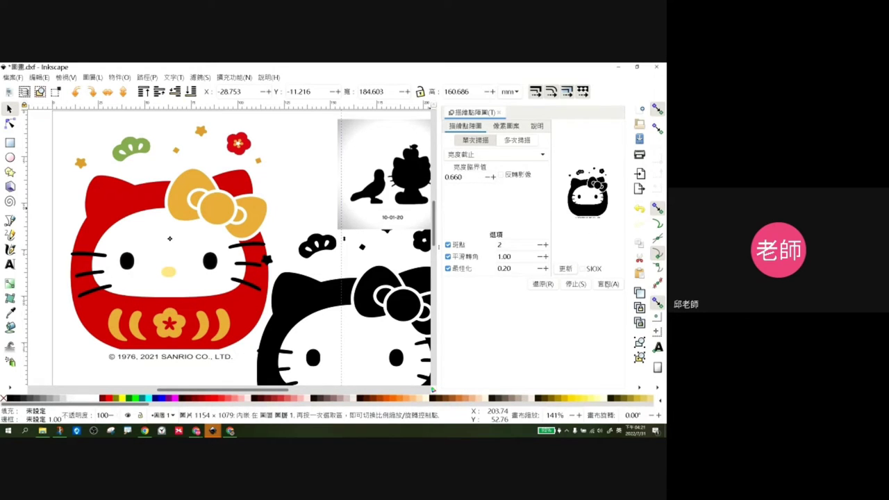
{"action": "left_click", "coordinate": [607, 284]}
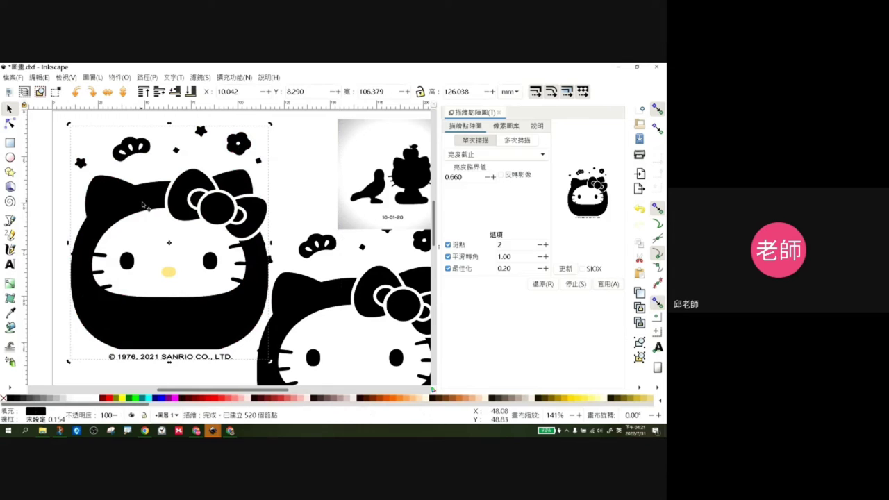
Move the new black kitty trace up and to the right off the coloured bitmap, and deselect it.
{"action": "mouse_move", "coordinate": [142, 205]}
{"action": "left_mouse_down"}
{"action": "mouse_move", "coordinate": [177, 243]}
{"action": "mouse_move", "coordinate": [250, 163]}
{"action": "mouse_move", "coordinate": [282, 166]}
{"action": "left_mouse_up"}
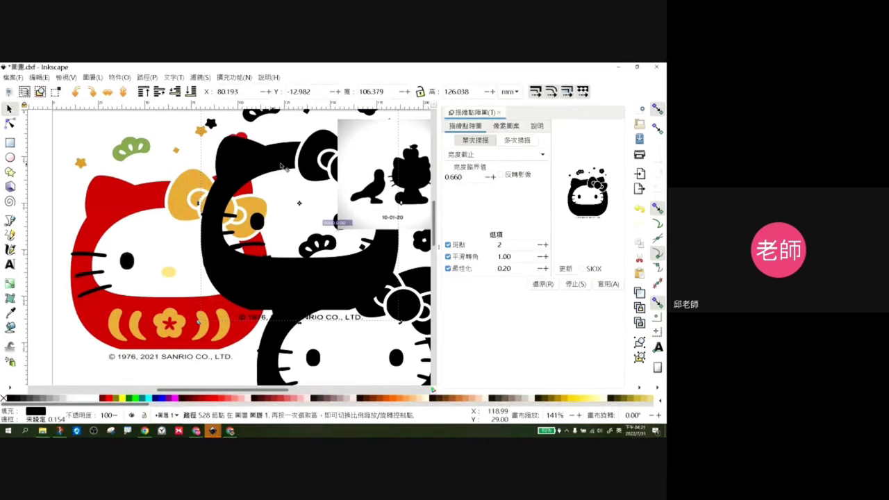
{"action": "left_click", "coordinate": [159, 161]}
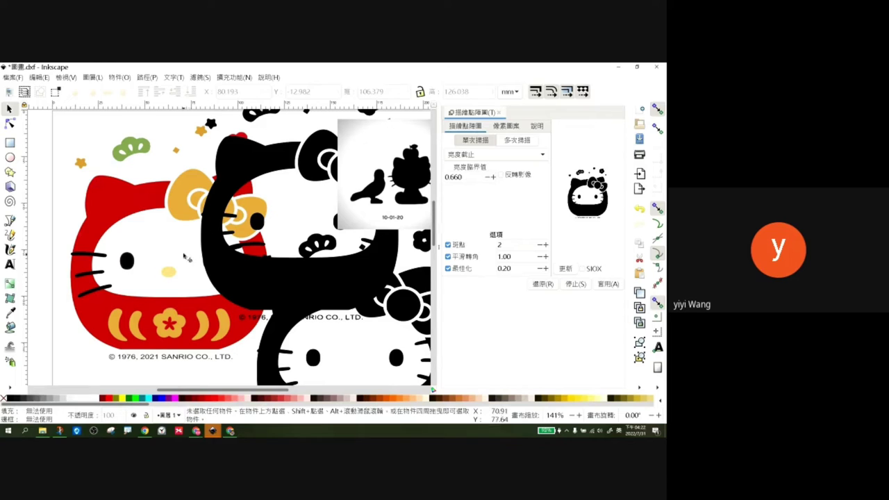
{"action": "scroll", "coordinate": [195, 251], "scroll_direction": "down", "scroll_amount": 2, "text": "ctrl"}
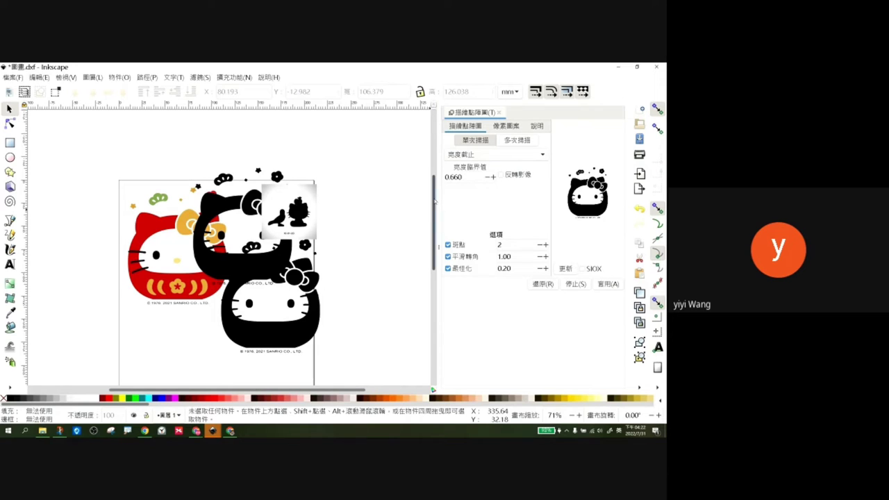
{"action": "left_click_drag", "start_coordinate": [435, 202], "coordinate": [429, 220]}
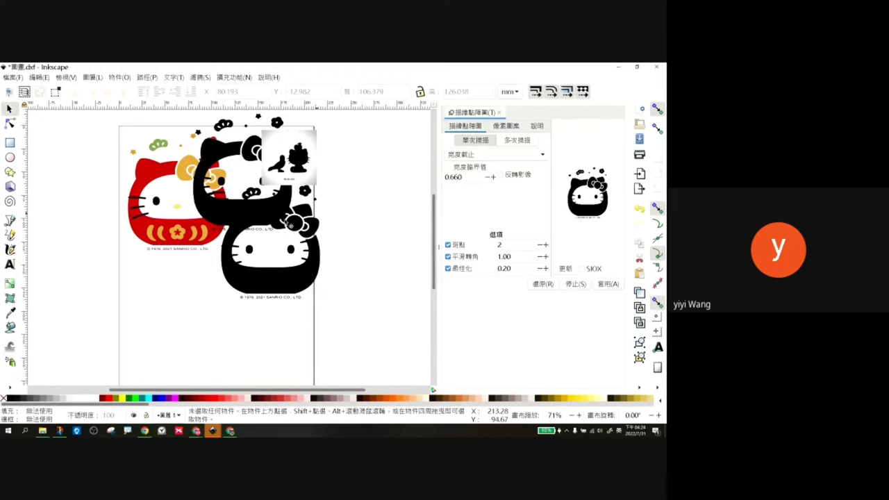
Minimize Inkscape, switch to the Google Play window in Chrome and search the web for 健豪印刷.
{"action": "left_click", "coordinate": [618, 68]}
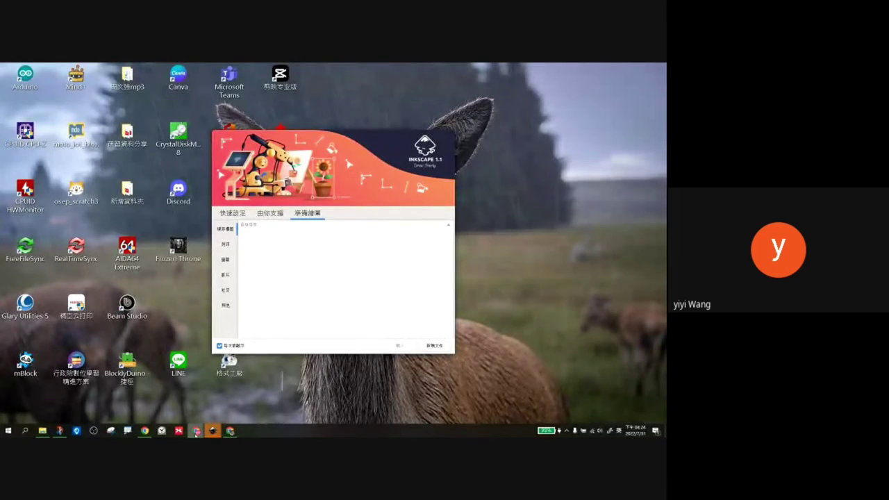
{"action": "left_click", "coordinate": [229, 430]}
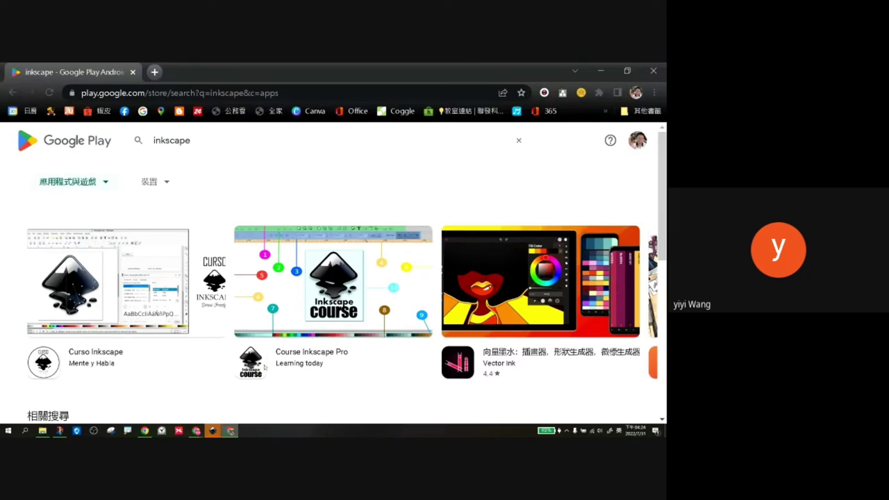
{"action": "left_click", "coordinate": [166, 92]}
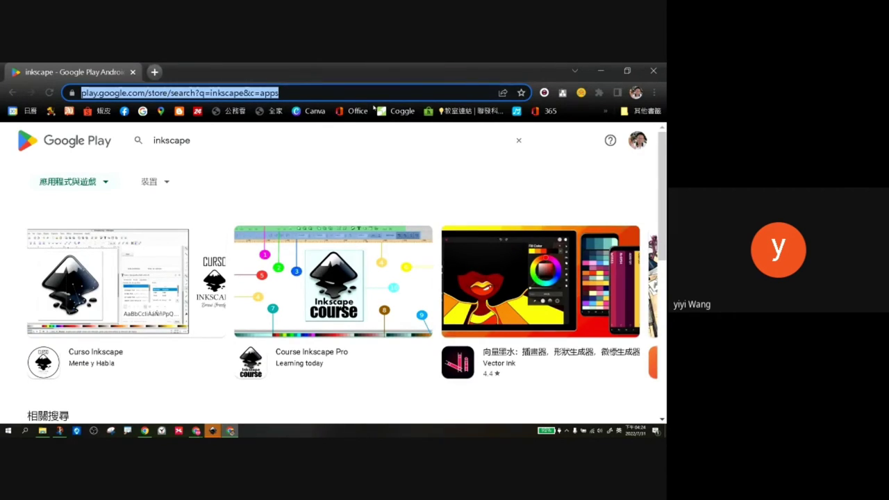
{"action": "type", "text": "ru04"}
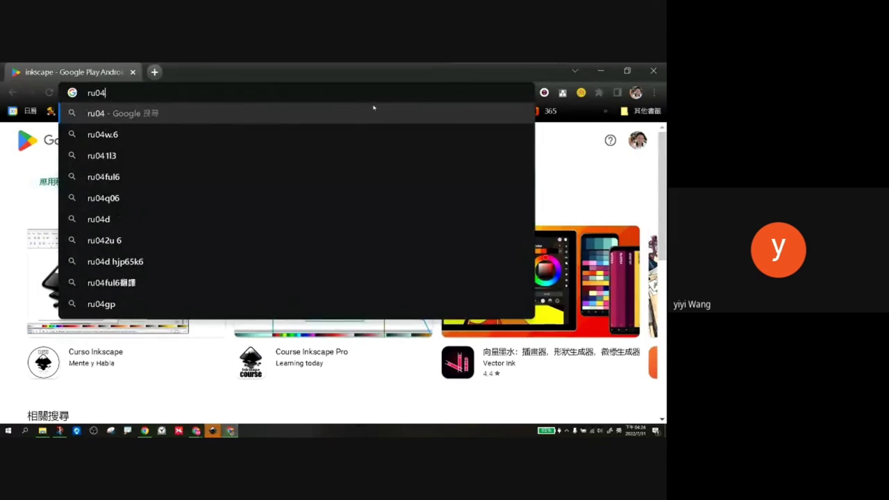
{"action": "key", "text": "BackSpace"}
{"action": "key", "text": "BackSpace"}
{"action": "key", "text": "BackSpace"}
{"action": "type", "text": "ru04"}
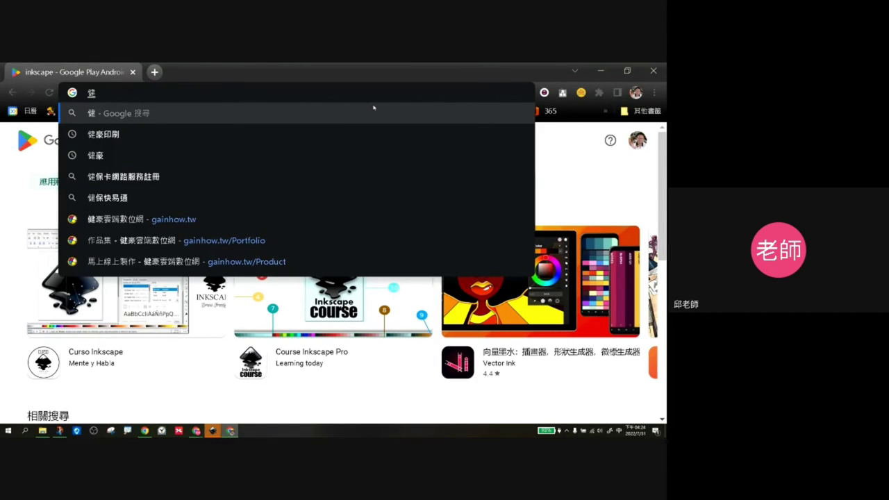
{"action": "key", "text": "Down"}
{"action": "key", "text": "Return"}
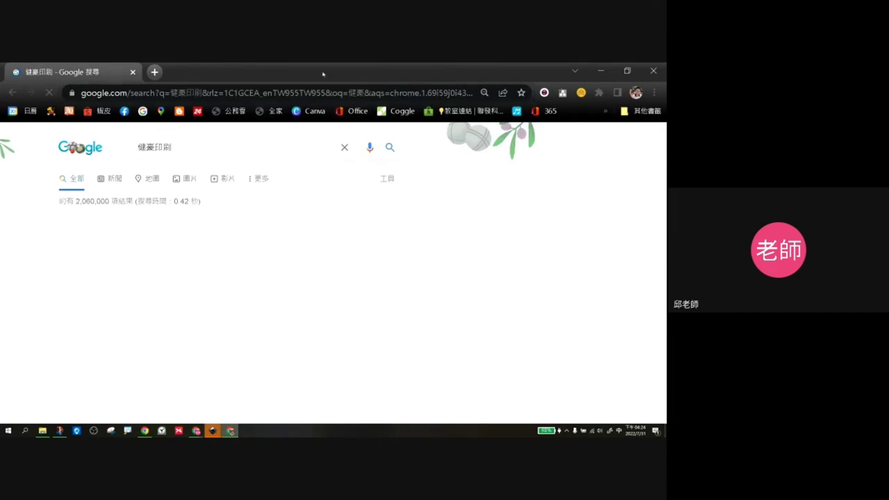
Open the 健豪雲端數位網 site and load the Mongolia travel book cover in its online editor.
{"action": "left_click", "coordinate": [98, 236]}
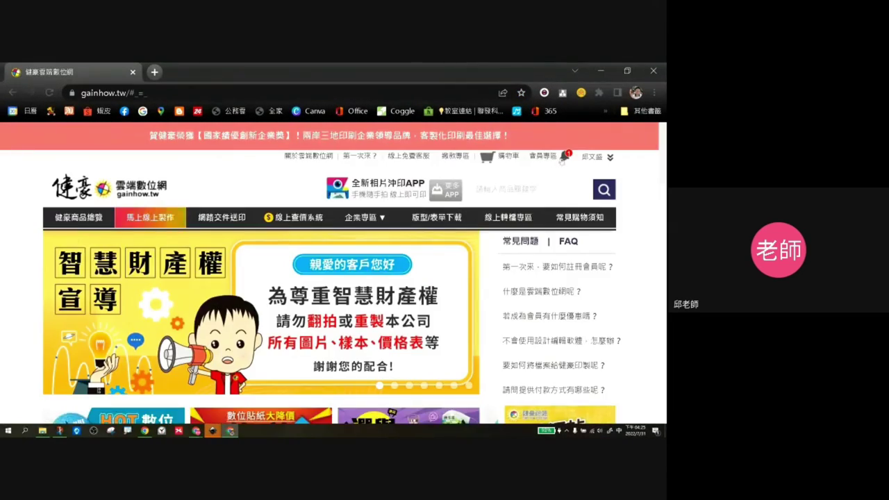
{"action": "mouse_move", "coordinate": [332, 222]}
{"action": "left_click", "coordinate": [361, 396]}
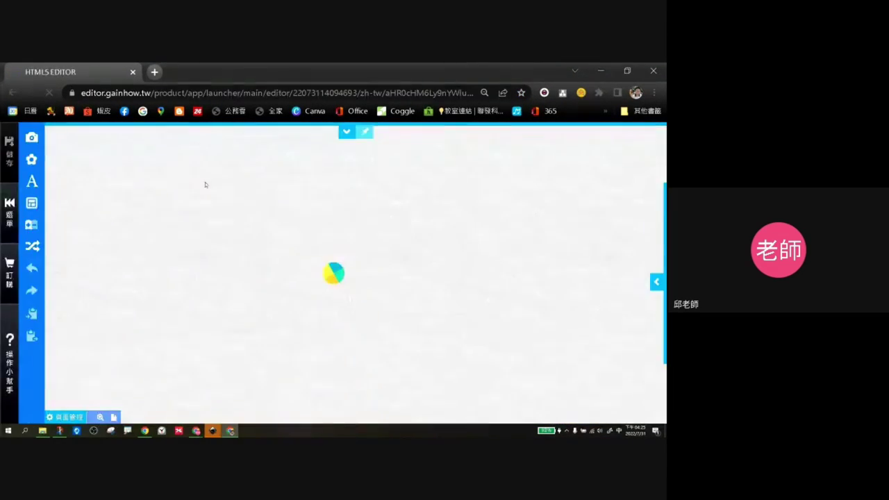
Open the editor's illustration library and look through the available illustration categories.
{"action": "left_click", "coordinate": [655, 281]}
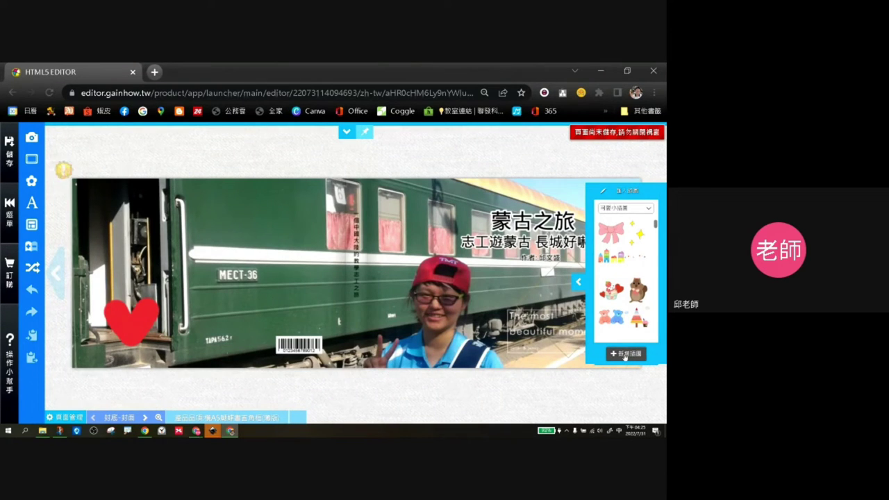
{"action": "left_click", "coordinate": [647, 209]}
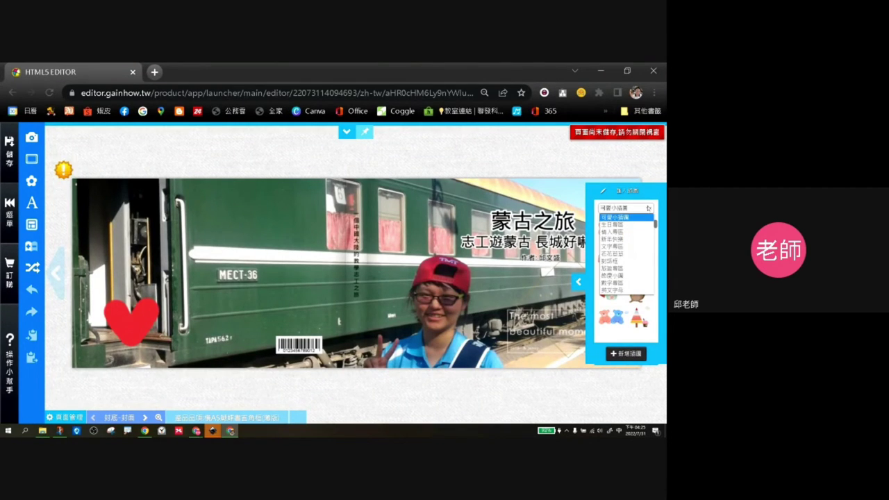
{"action": "left_click", "coordinate": [647, 208]}
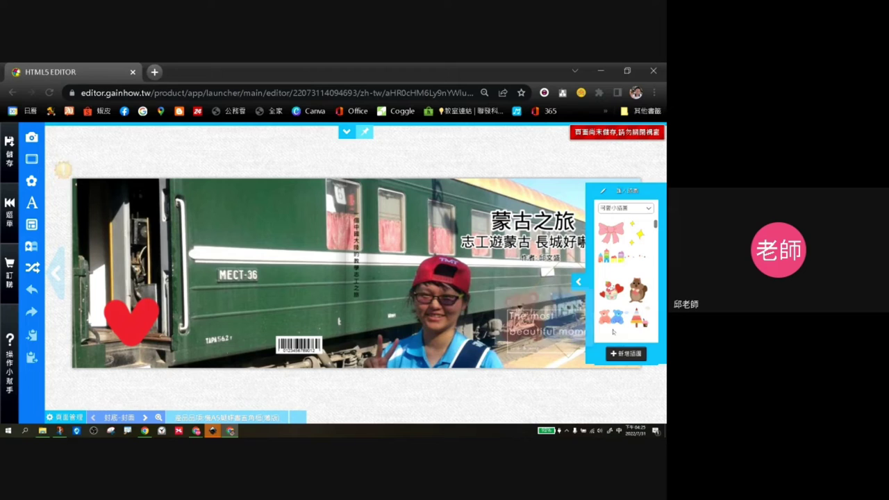
Upload all PNG images from the T-shirt folder, from 1 (2) through 運算思維, as new illustrations.
{"action": "left_click", "coordinate": [634, 356]}
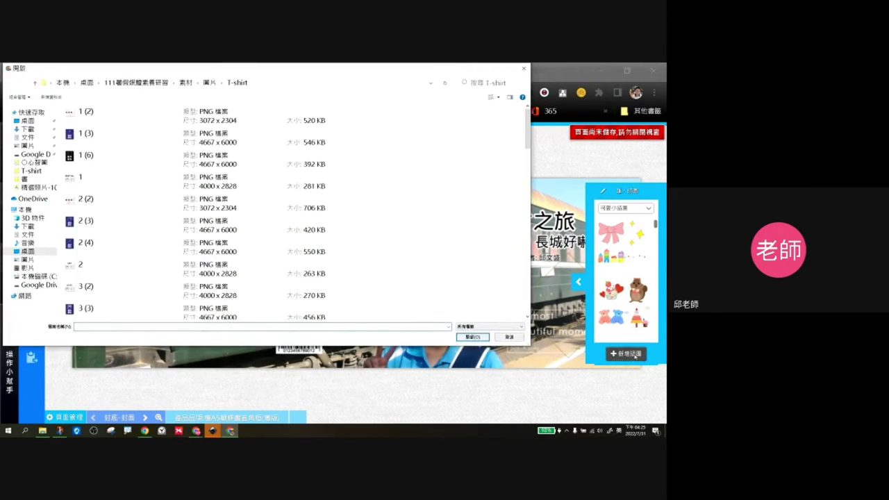
{"action": "left_click", "coordinate": [76, 117]}
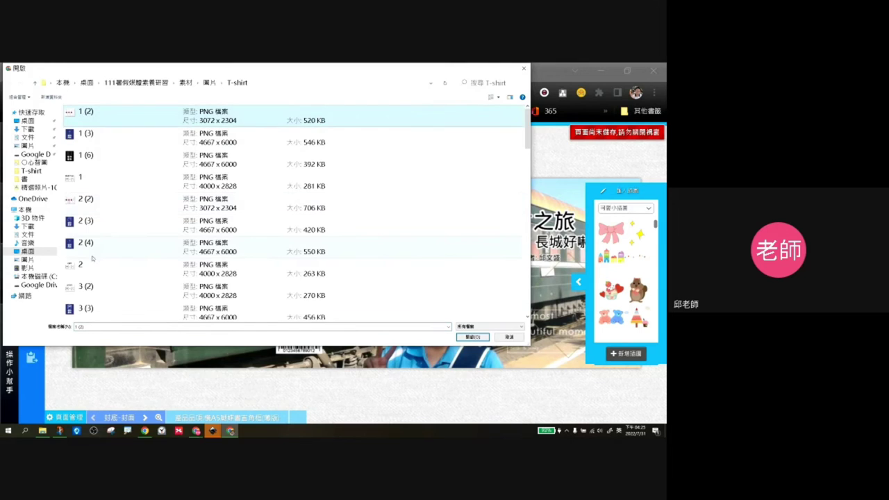
{"action": "scroll", "coordinate": [91, 258], "scroll_direction": "down", "scroll_amount": 10}
{"action": "left_click", "coordinate": [138, 302], "text": "shift"}
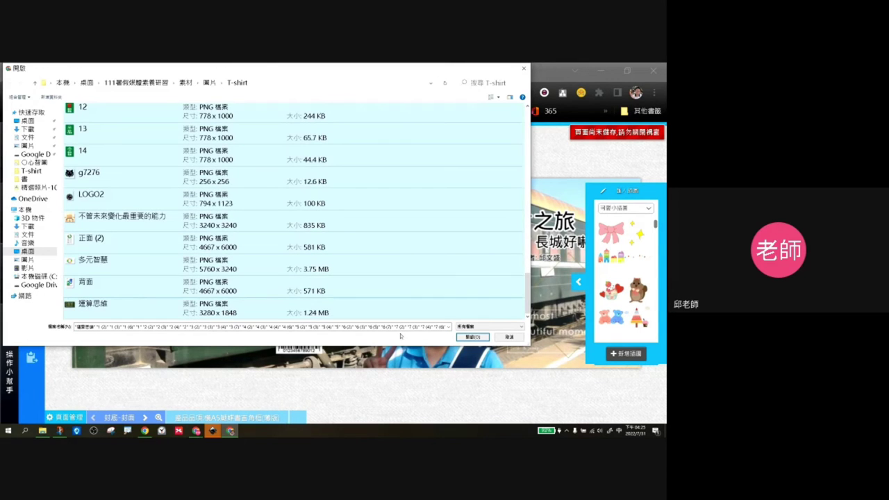
{"action": "left_click", "coordinate": [470, 338]}
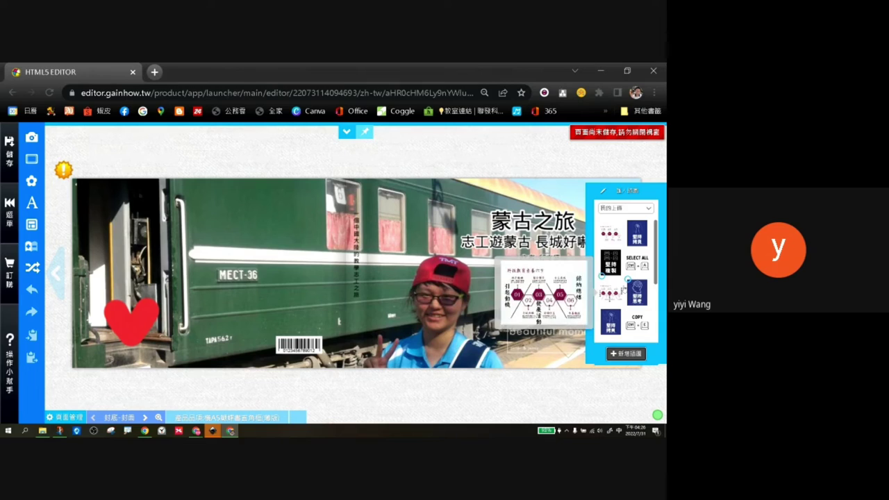
Look through the uploaded illustrations in the 我的上傳 category, including the COPY shortcut graphic.
{"action": "mouse_move", "coordinate": [637, 323]}
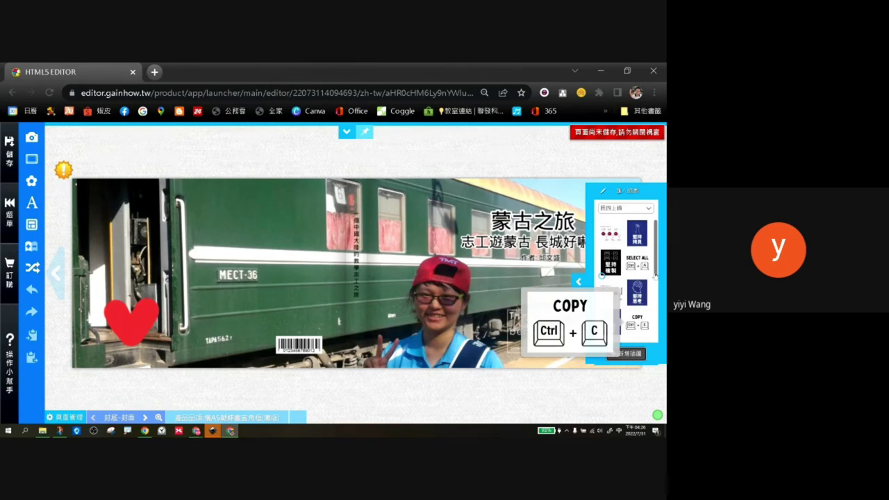
{"action": "left_click", "coordinate": [629, 191]}
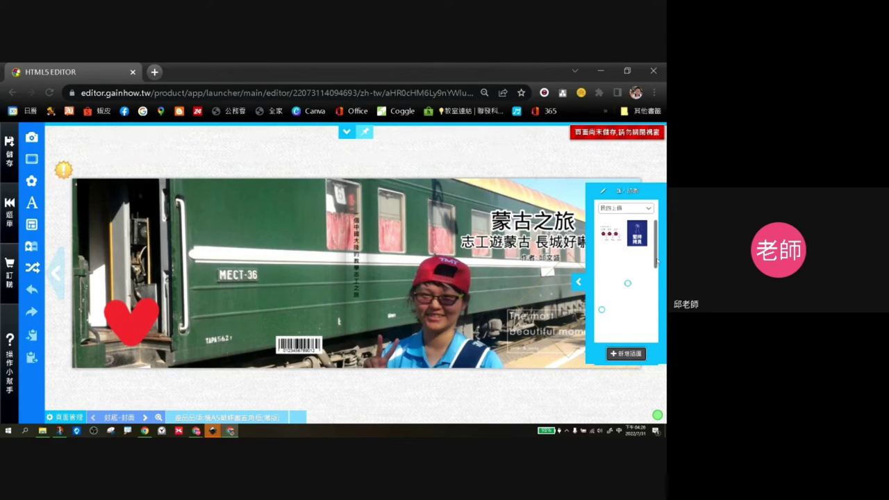
{"action": "scroll", "coordinate": [657, 260], "scroll_direction": "down", "scroll_amount": 2}
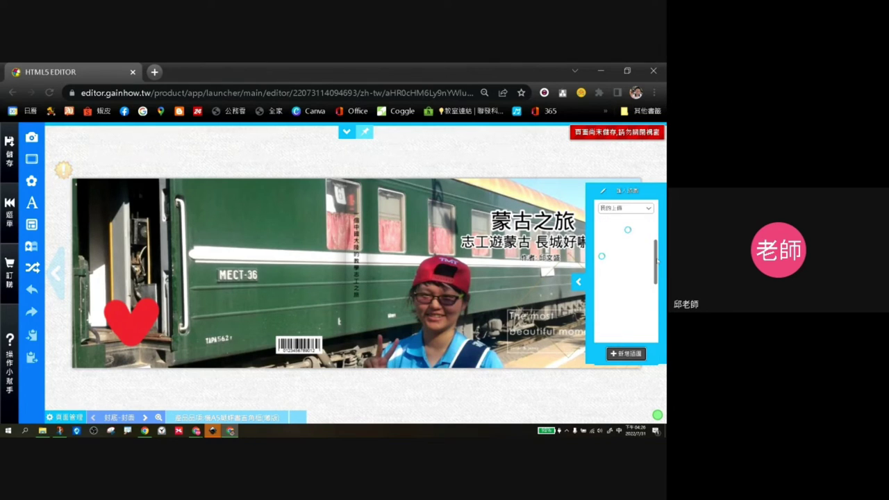